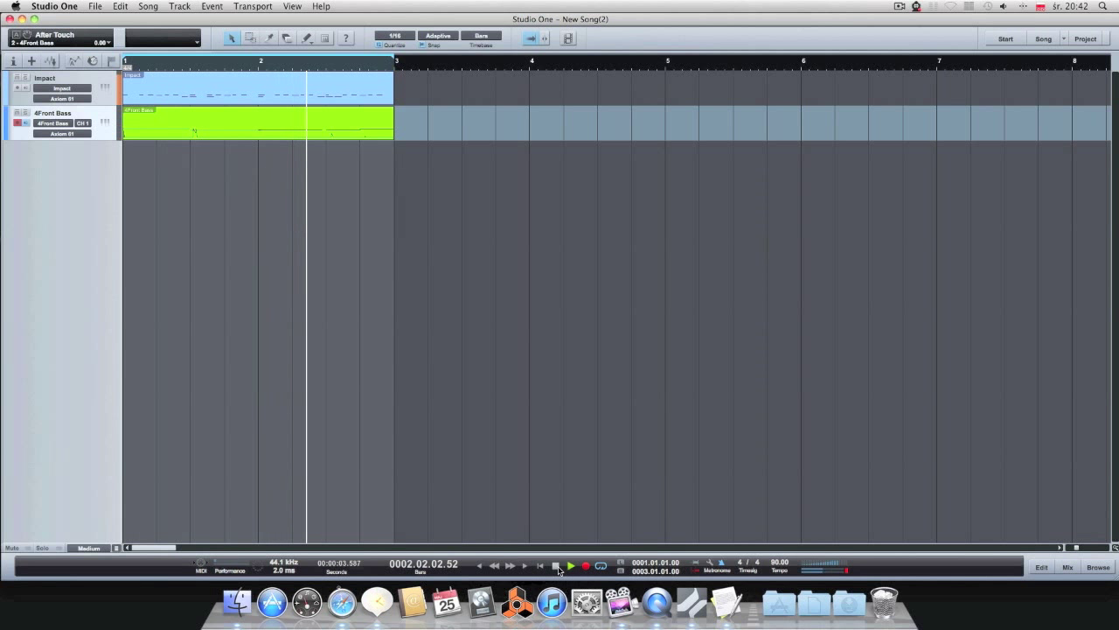
Stop playback and inspect the 4Front Bass part's velocity, modulation, pitch bend and aftertouch lanes in the note editor
{"action": "left_click", "coordinate": [556, 565]}
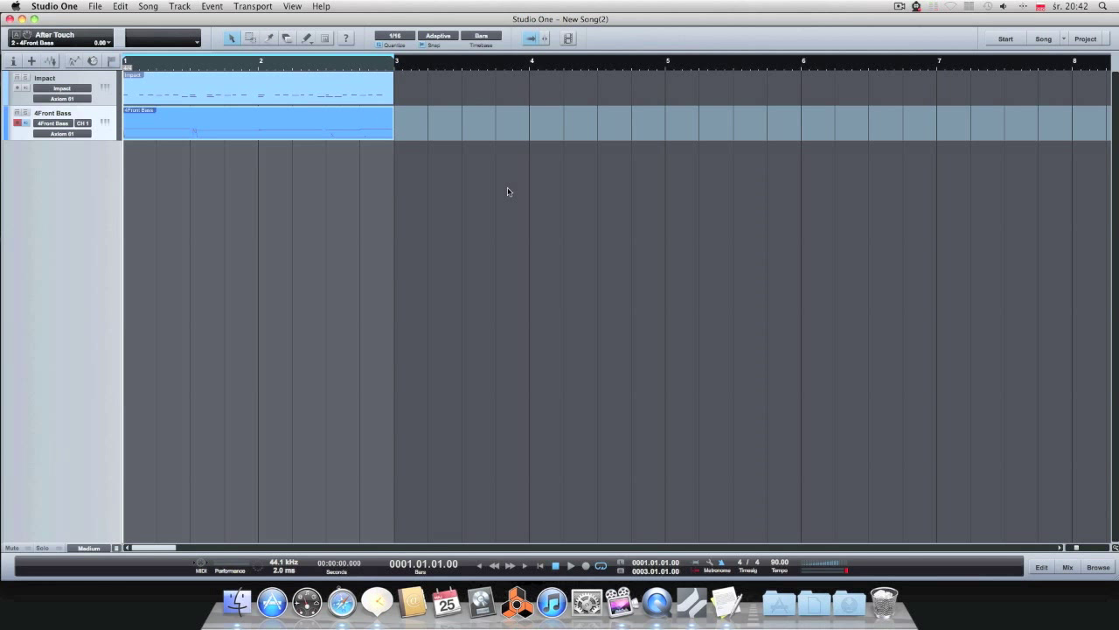
{"action": "left_click", "coordinate": [1042, 567]}
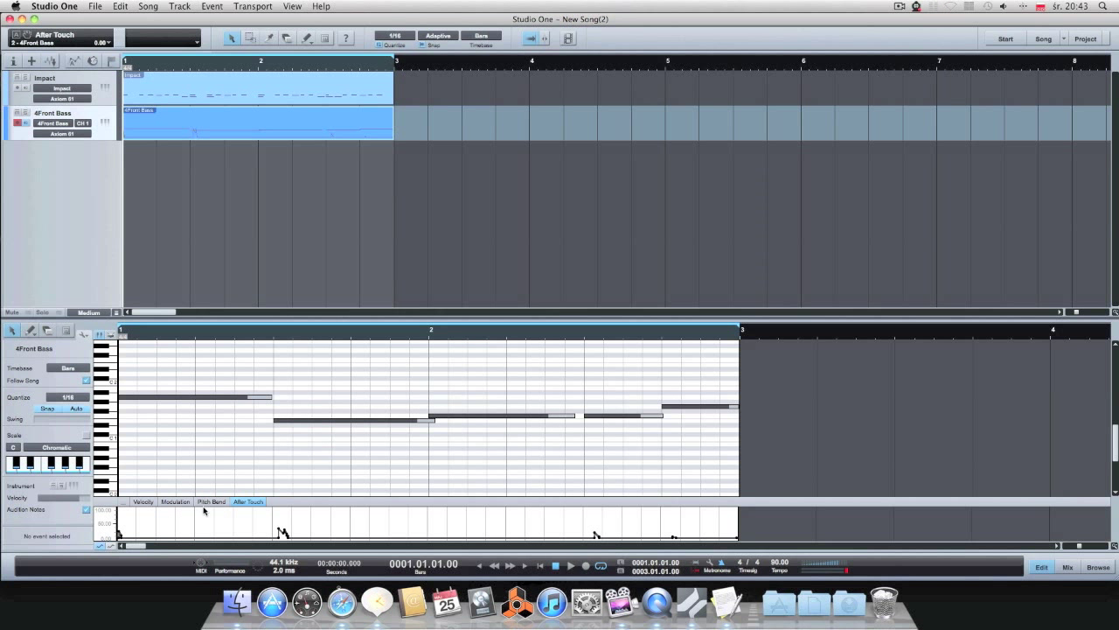
{"action": "left_click", "coordinate": [150, 502]}
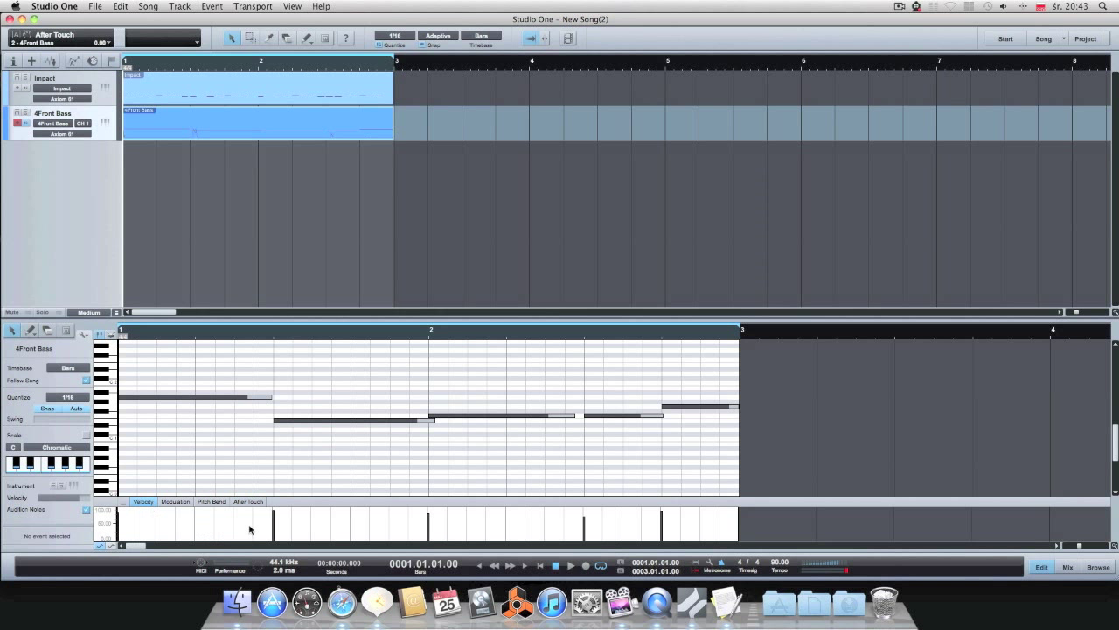
{"action": "left_click", "coordinate": [183, 505]}
{"action": "left_click", "coordinate": [211, 502]}
{"action": "left_click", "coordinate": [246, 501]}
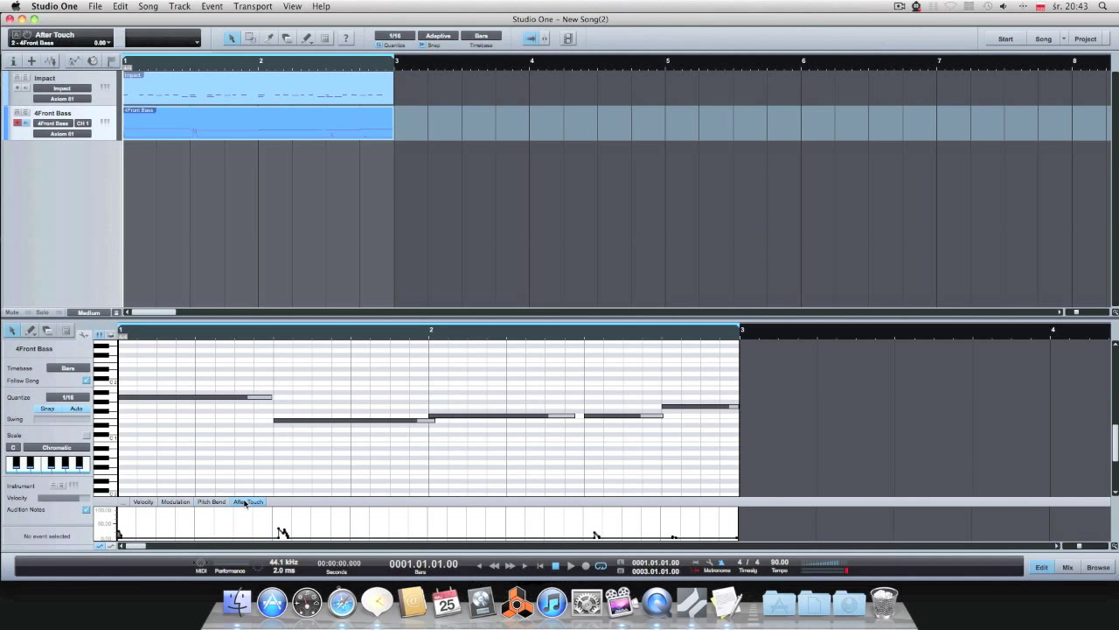
{"action": "left_click", "coordinate": [137, 502]}
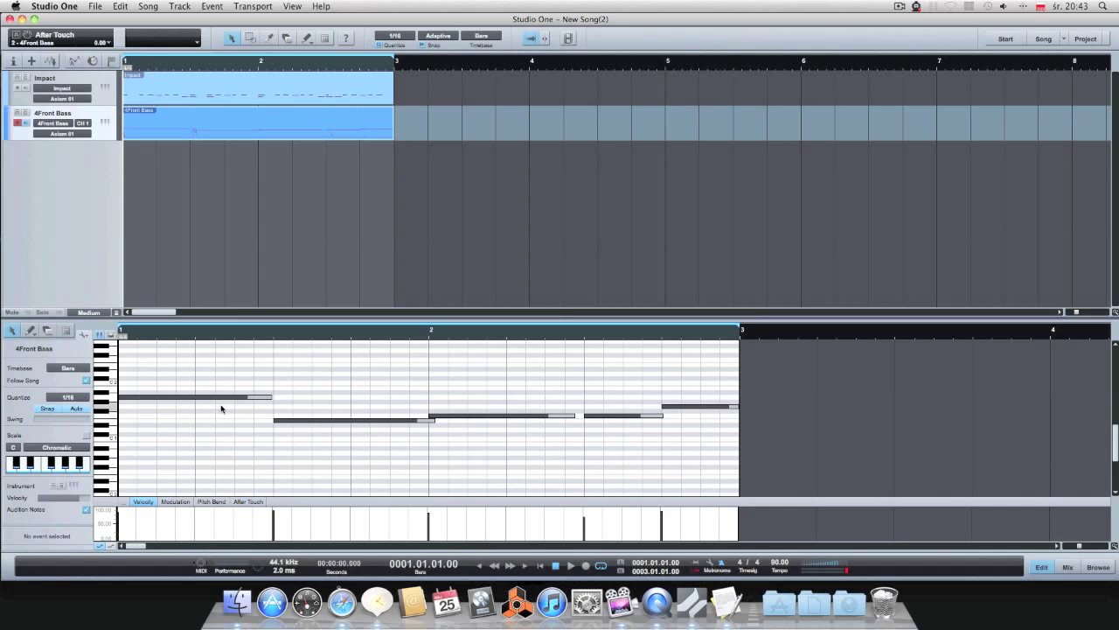
Select several bass notes one by one and slightly lower the velocity of the second note
{"action": "left_click", "coordinate": [266, 400]}
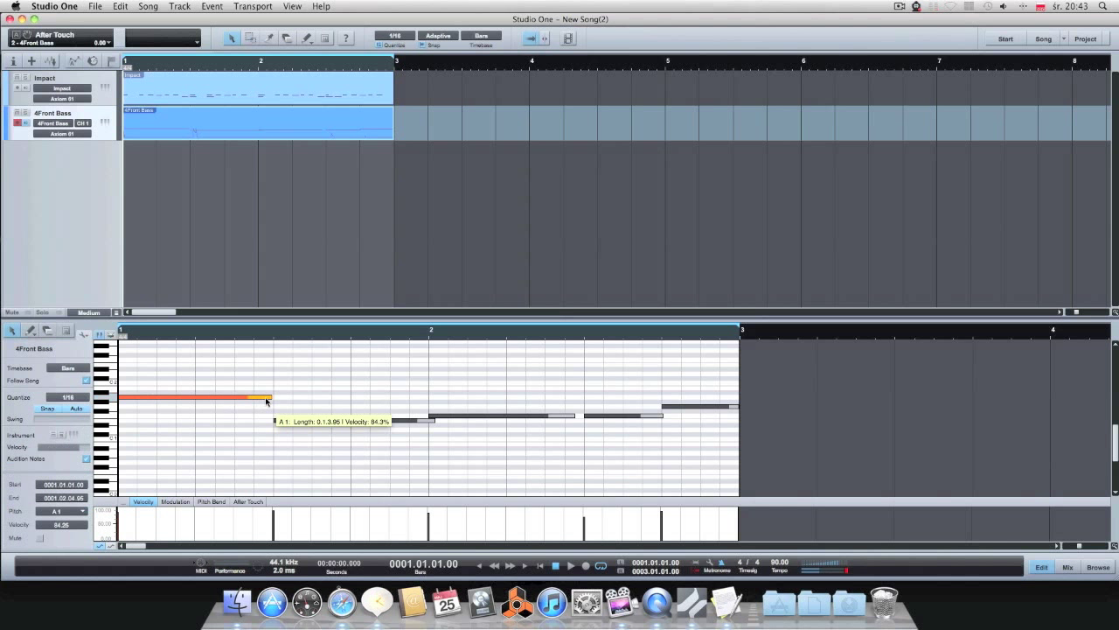
{"action": "left_click", "coordinate": [263, 429]}
{"action": "left_click", "coordinate": [370, 421]}
{"action": "left_click", "coordinate": [536, 418]}
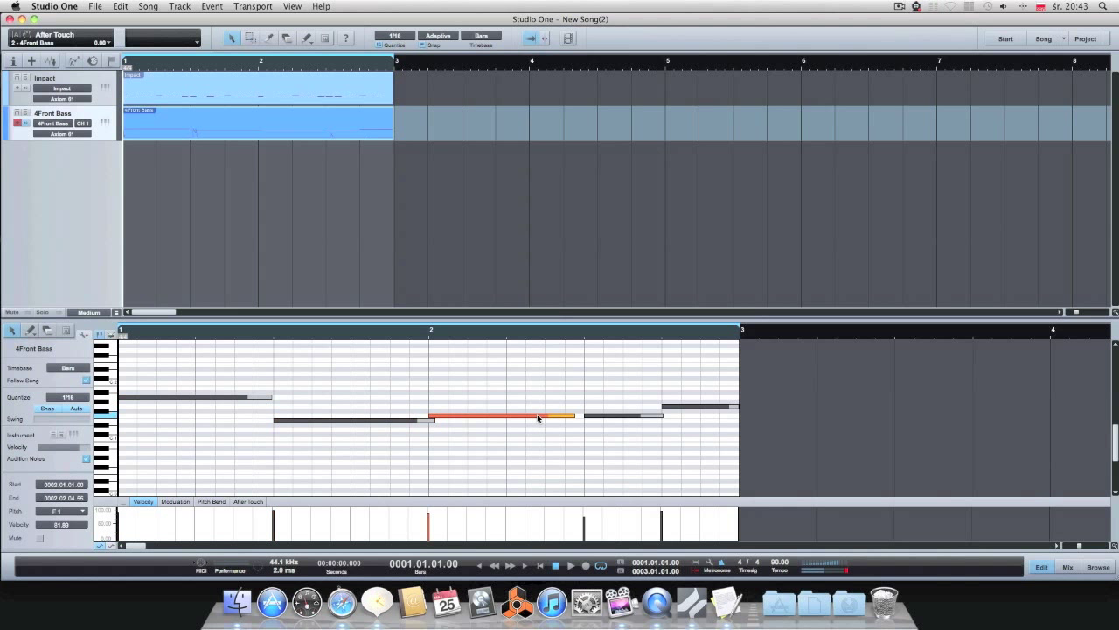
{"action": "left_click", "coordinate": [346, 511]}
{"action": "mouse_move", "coordinate": [275, 518]}
{"action": "mouse_move", "coordinate": [274, 523]}
{"action": "left_mouse_down"}
{"action": "mouse_move", "coordinate": [275, 537]}
{"action": "mouse_move", "coordinate": [275, 518]}
{"action": "left_mouse_up"}
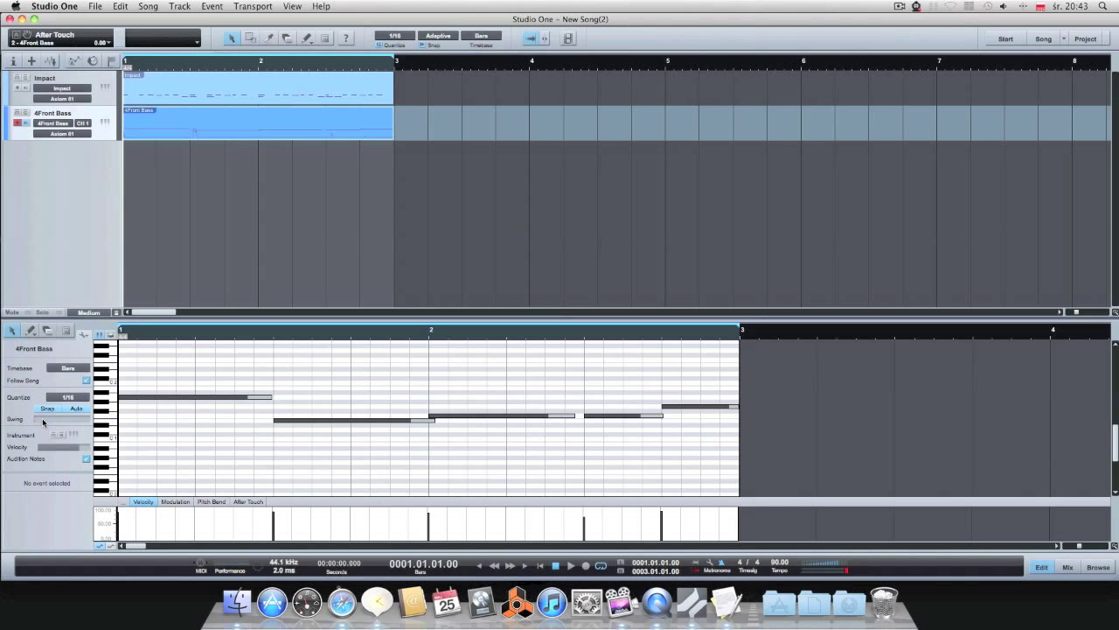
Open the Impact drum part in the note editor and select all of its notes
{"action": "left_click", "coordinate": [182, 88]}
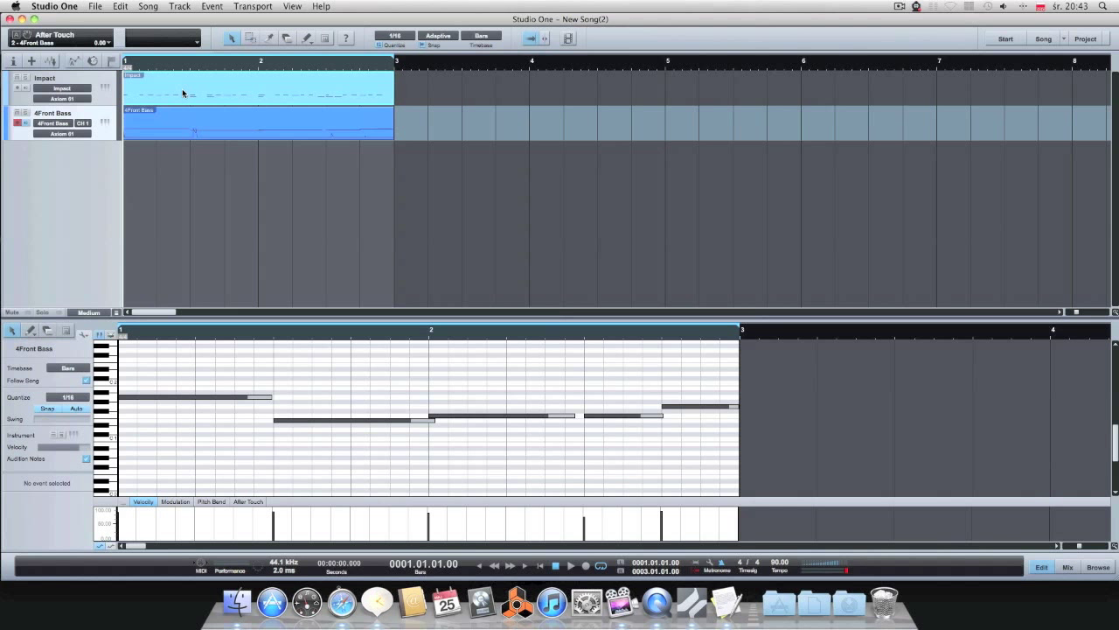
{"action": "left_click_drag", "start_coordinate": [754, 455], "coordinate": [148, 403]}
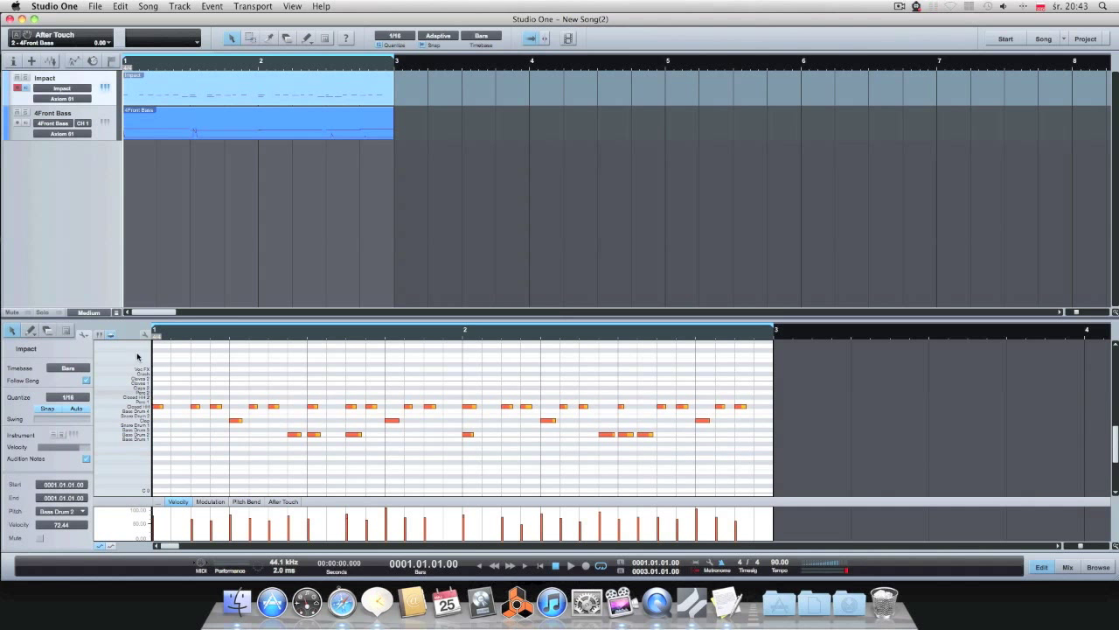
Play the loop and solo the Impact track to hear the drums alone
{"action": "left_click", "coordinate": [26, 77]}
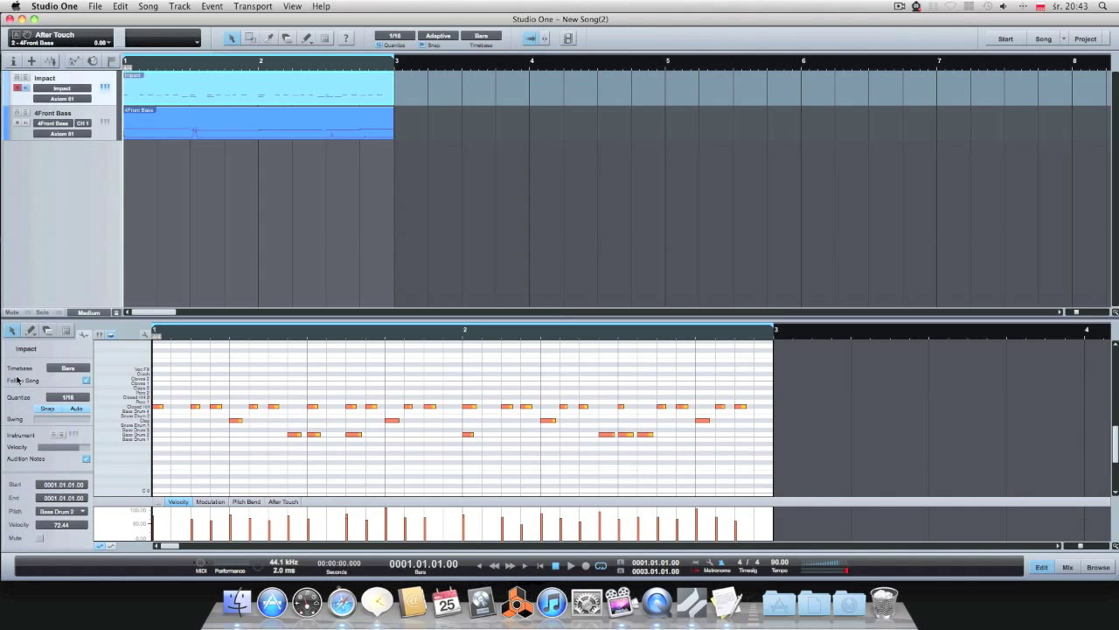
{"action": "key", "text": "space"}
{"action": "left_click", "coordinate": [54, 435]}
{"action": "left_click", "coordinate": [55, 436]}
{"action": "left_click", "coordinate": [62, 435]}
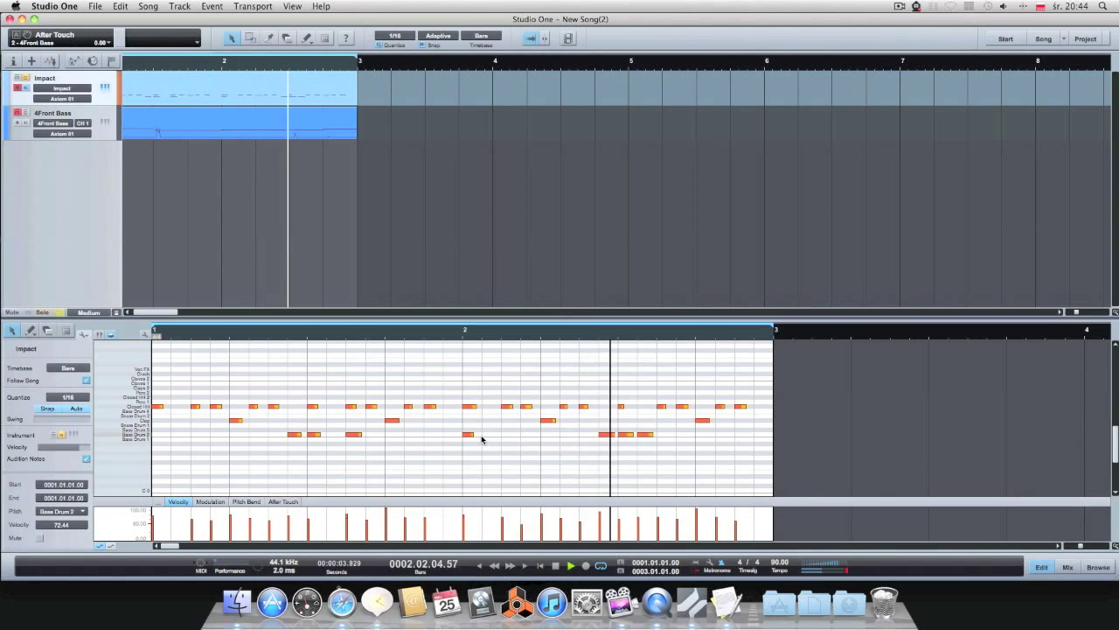
Quantize the selected Impact notes to 1/16 with 60% swing and audition the groove, soloed and with the bass
{"action": "left_click_drag", "start_coordinate": [39, 421], "coordinate": [72, 422]}
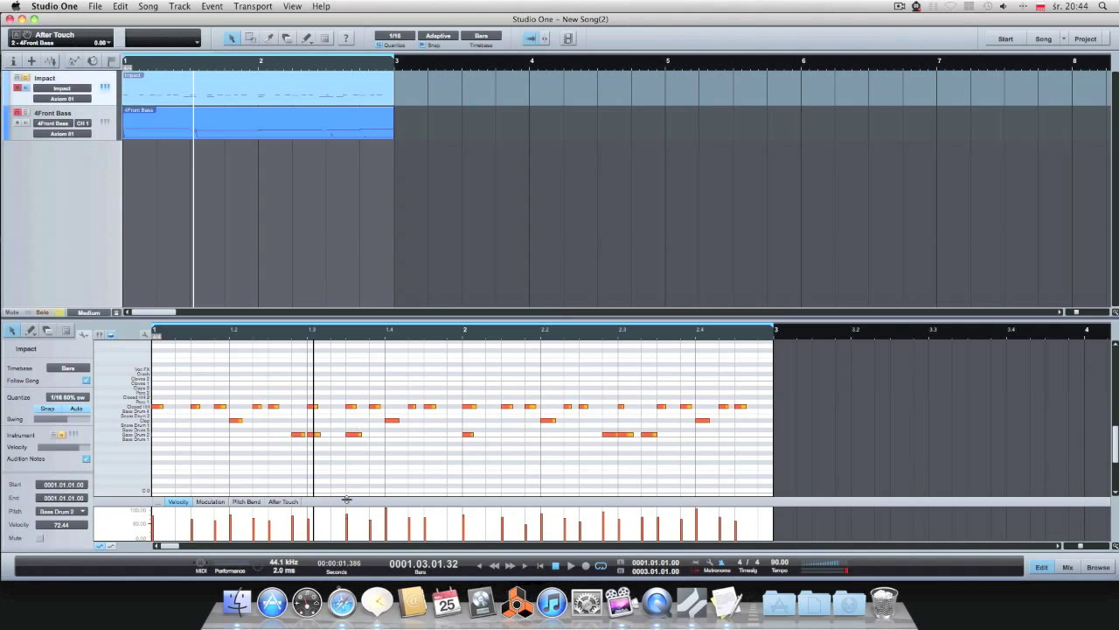
{"action": "left_click", "coordinate": [543, 566]}
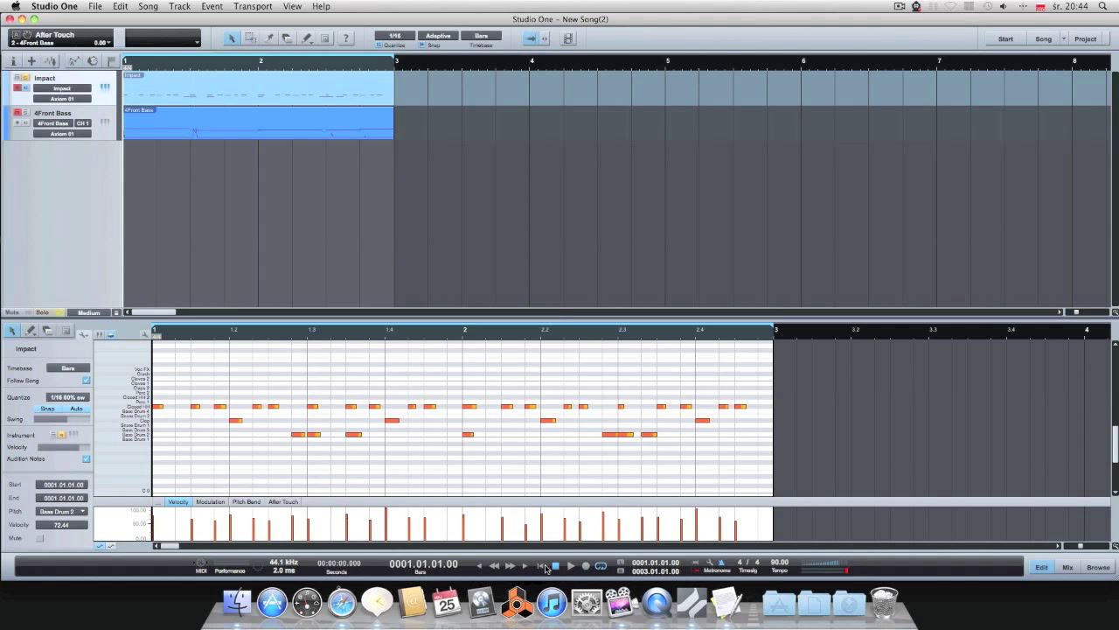
{"action": "left_click", "coordinate": [572, 565]}
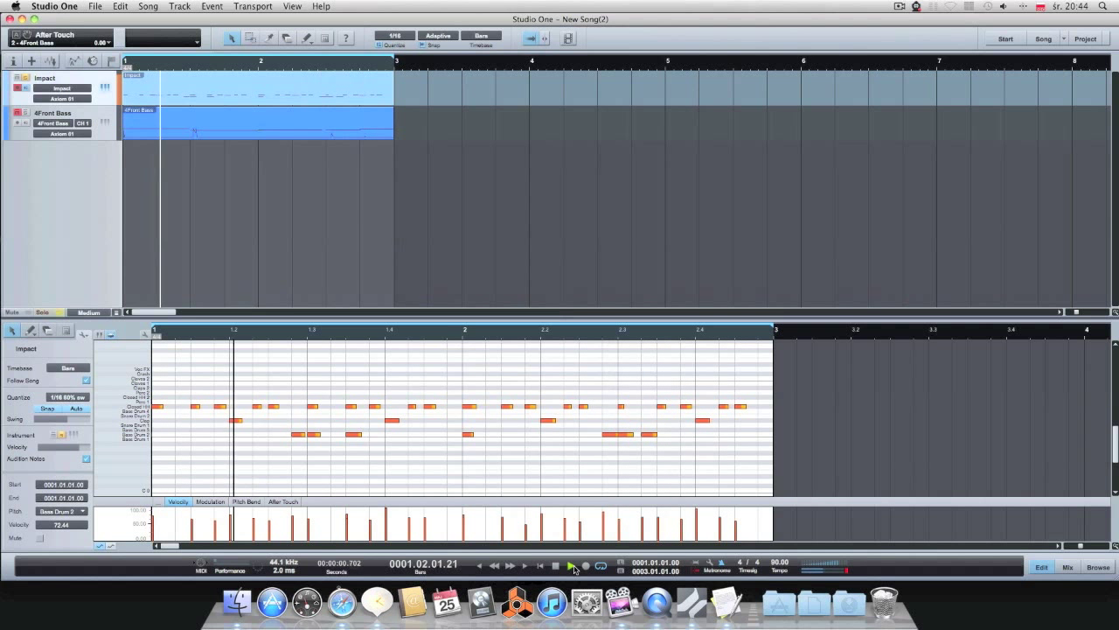
{"action": "left_click", "coordinate": [557, 567]}
{"action": "left_click", "coordinate": [560, 567]}
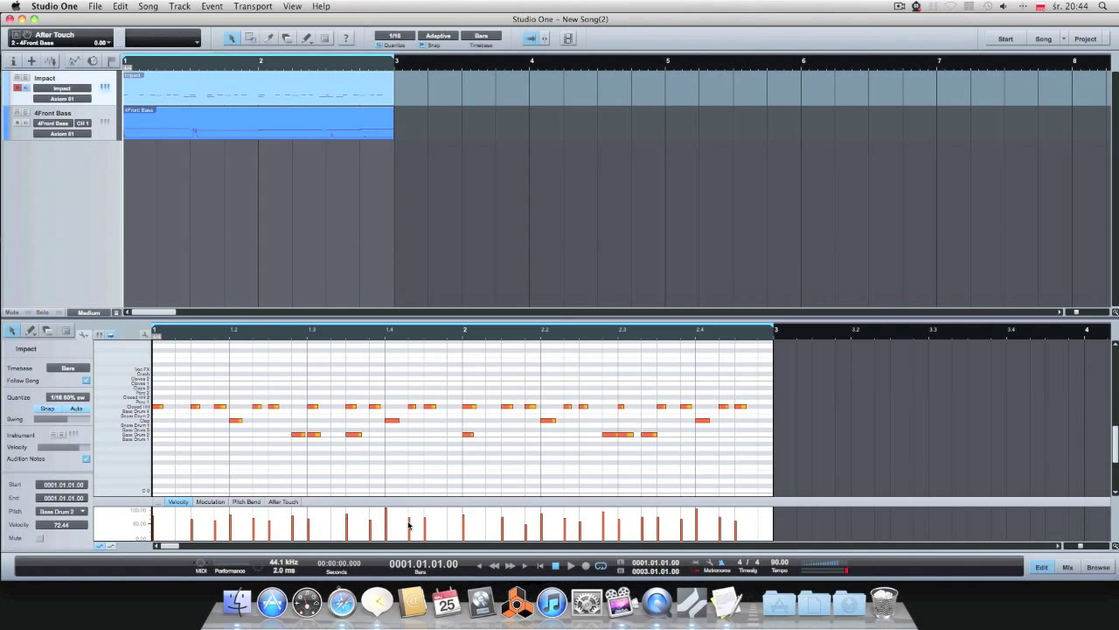
{"action": "left_click", "coordinate": [570, 566]}
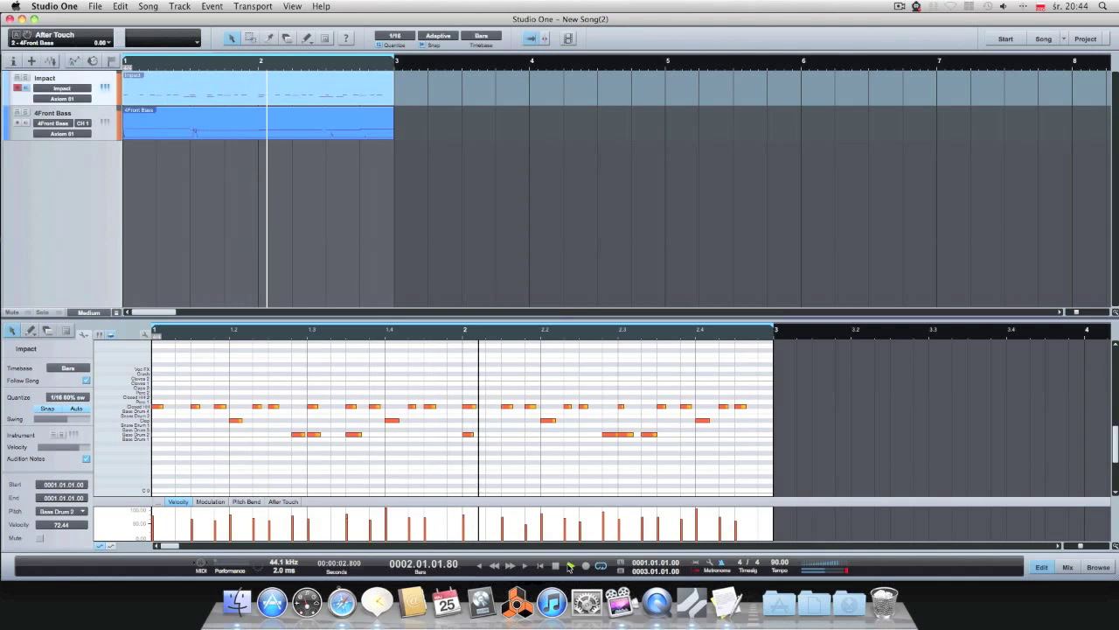
{"action": "left_click", "coordinate": [556, 567]}
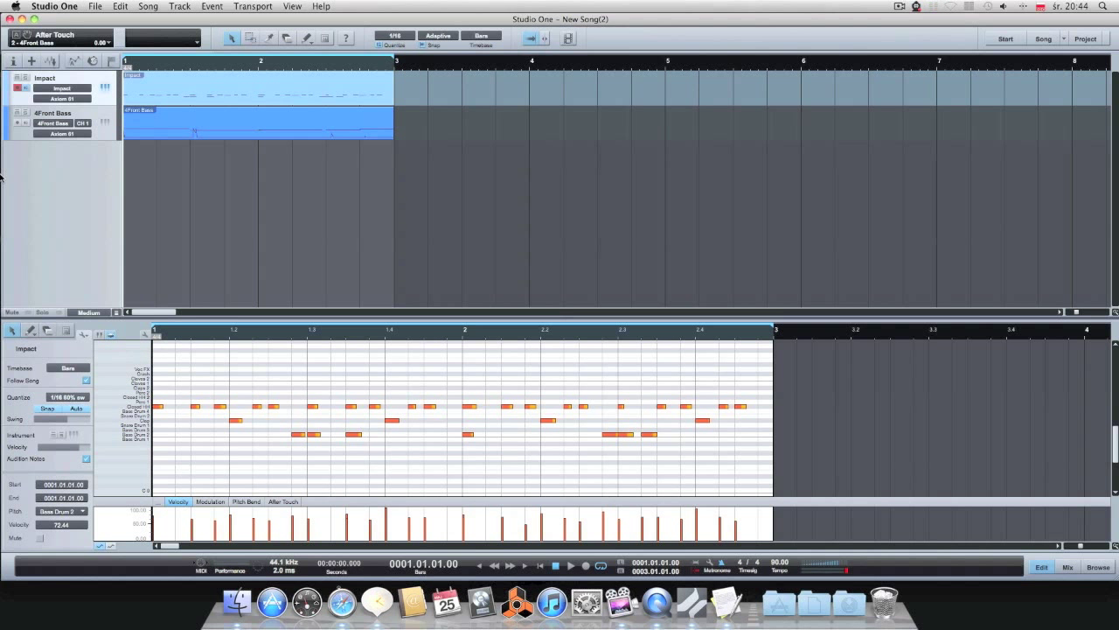
Select only the group of hi-hat and clap notes around beat 1.2 of the Impact part
{"action": "left_click", "coordinate": [215, 375]}
{"action": "left_click_drag", "start_coordinate": [217, 376], "coordinate": [290, 463]}
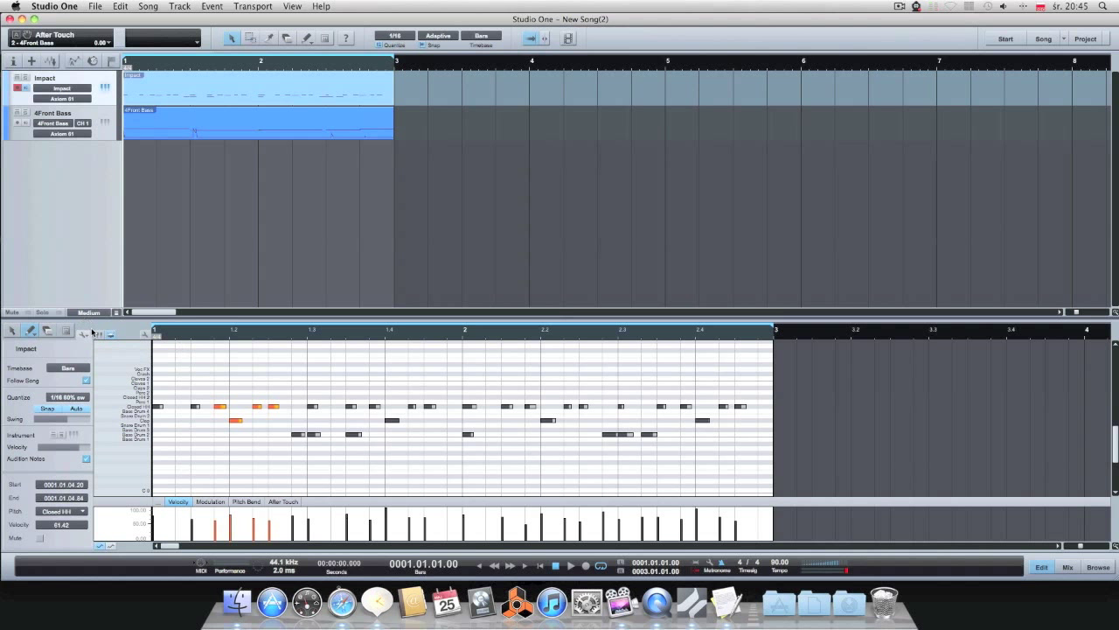
Paint three short notes above the bass line in the first bar of the 4Front Bass part
{"action": "left_click", "coordinate": [167, 121]}
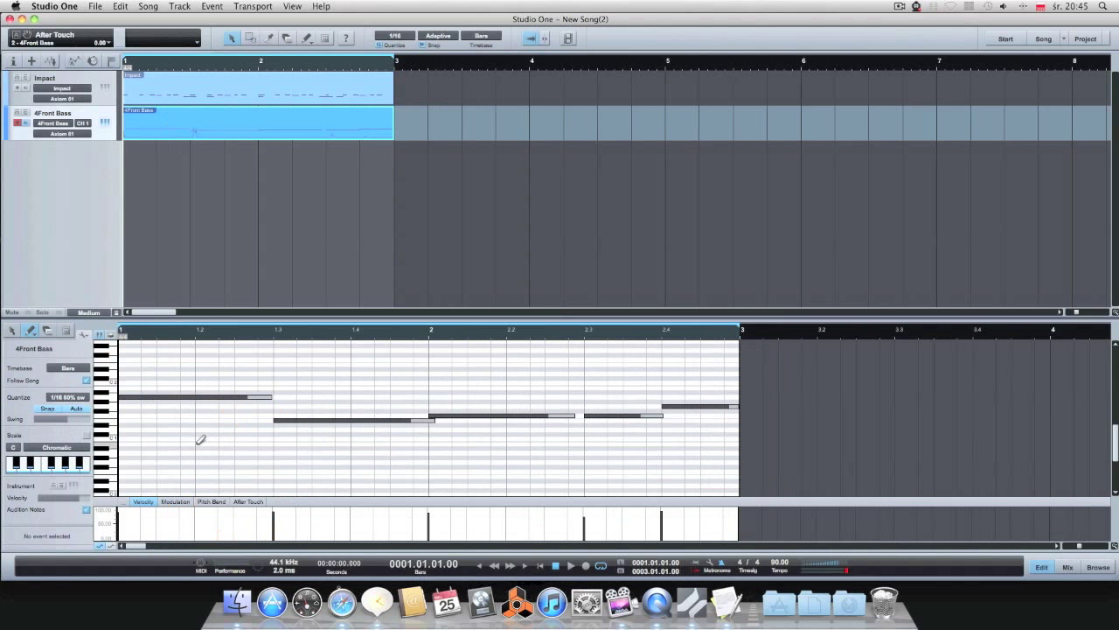
{"action": "left_click", "coordinate": [249, 368]}
{"action": "left_click", "coordinate": [284, 368]}
{"action": "left_click", "coordinate": [360, 373]}
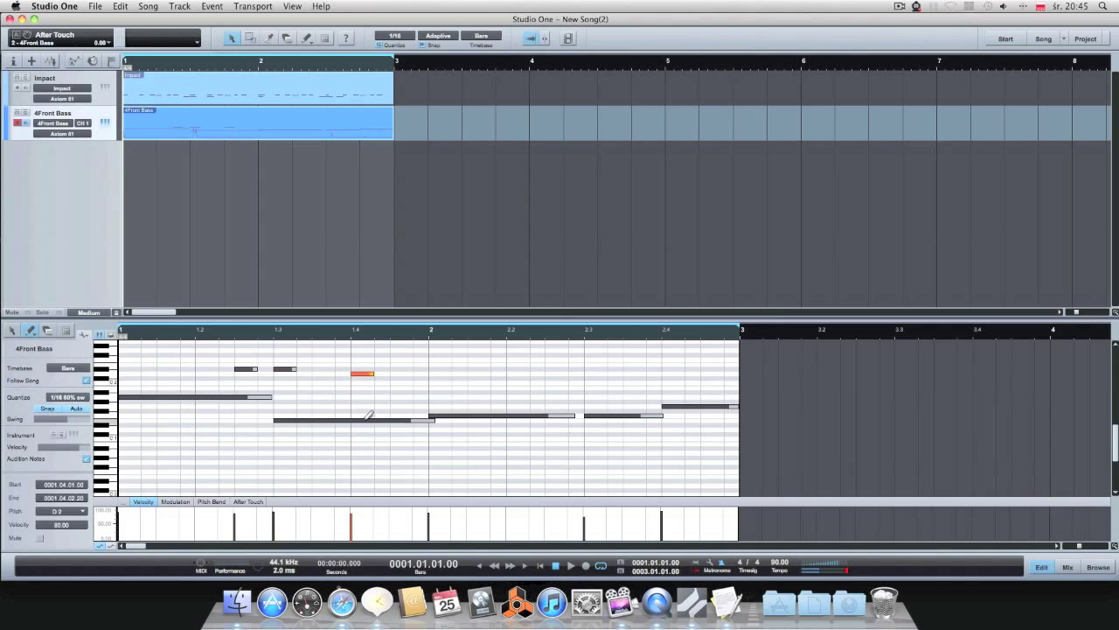
Erase the three short painted notes from the 4Front Bass part with the Eraser tool
{"action": "left_click", "coordinate": [46, 330]}
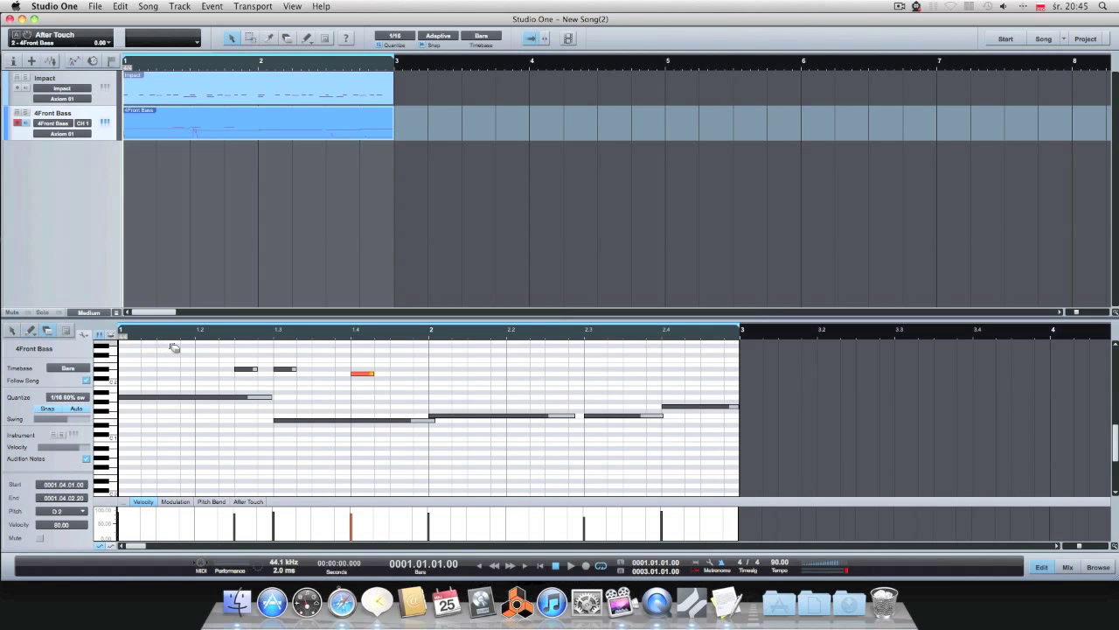
{"action": "left_click", "coordinate": [251, 370]}
{"action": "left_click", "coordinate": [285, 369]}
{"action": "left_click", "coordinate": [362, 374]}
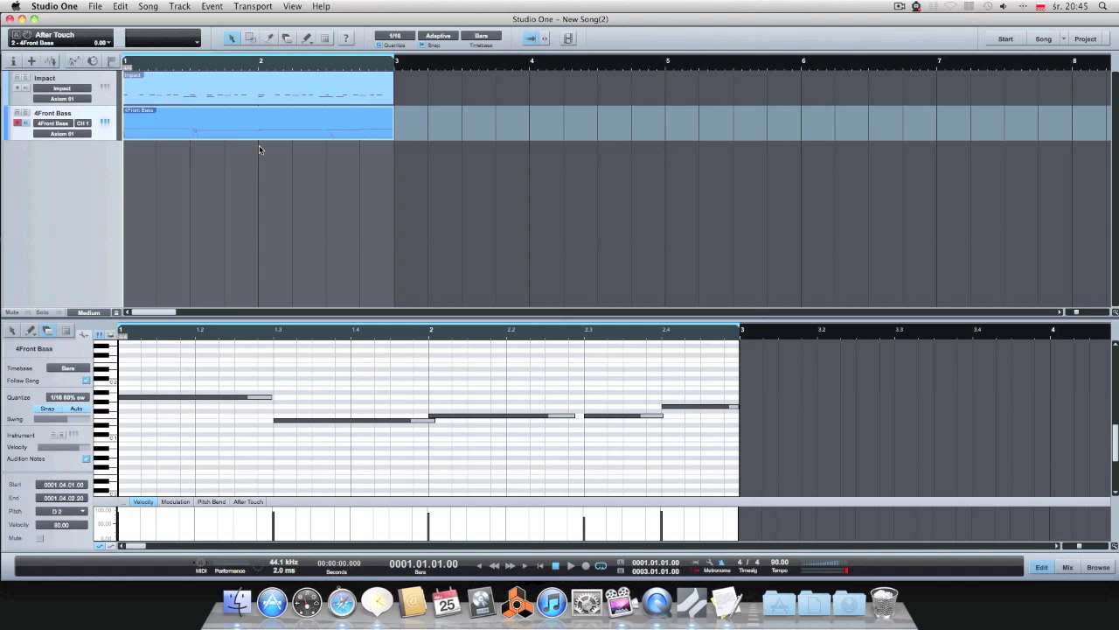
Close the note editor and add the Truepianos instrument by 4Front Technologies as a new track below 4Front Bass
{"action": "left_click", "coordinate": [1041, 567]}
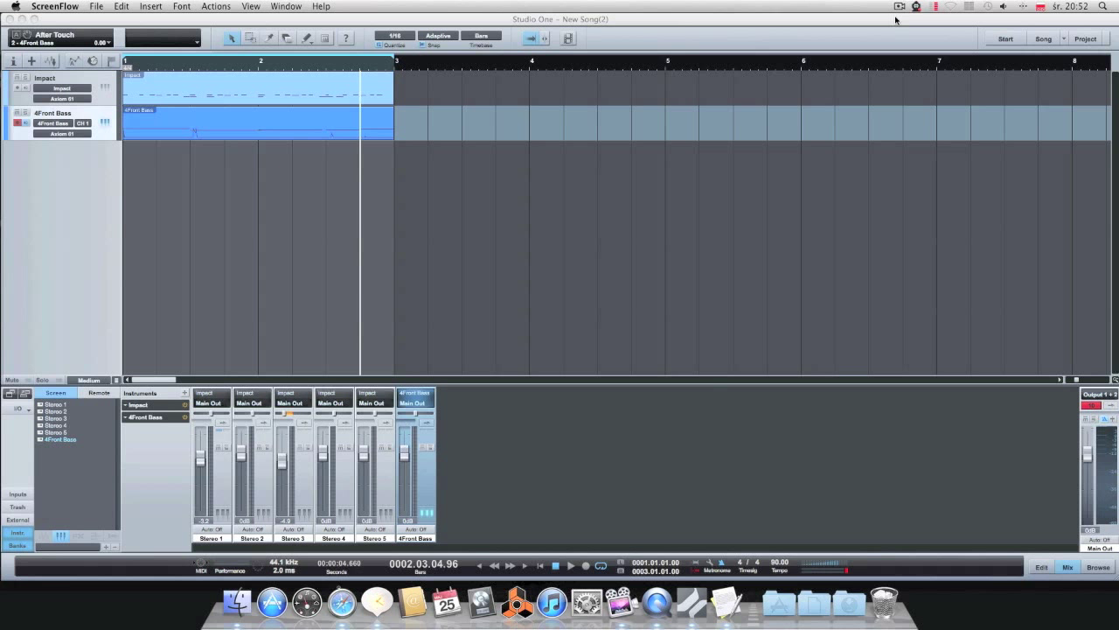
{"action": "left_click", "coordinate": [1098, 565]}
{"action": "left_click", "coordinate": [954, 87]}
{"action": "left_click_drag", "start_coordinate": [970, 117], "coordinate": [86, 182]}
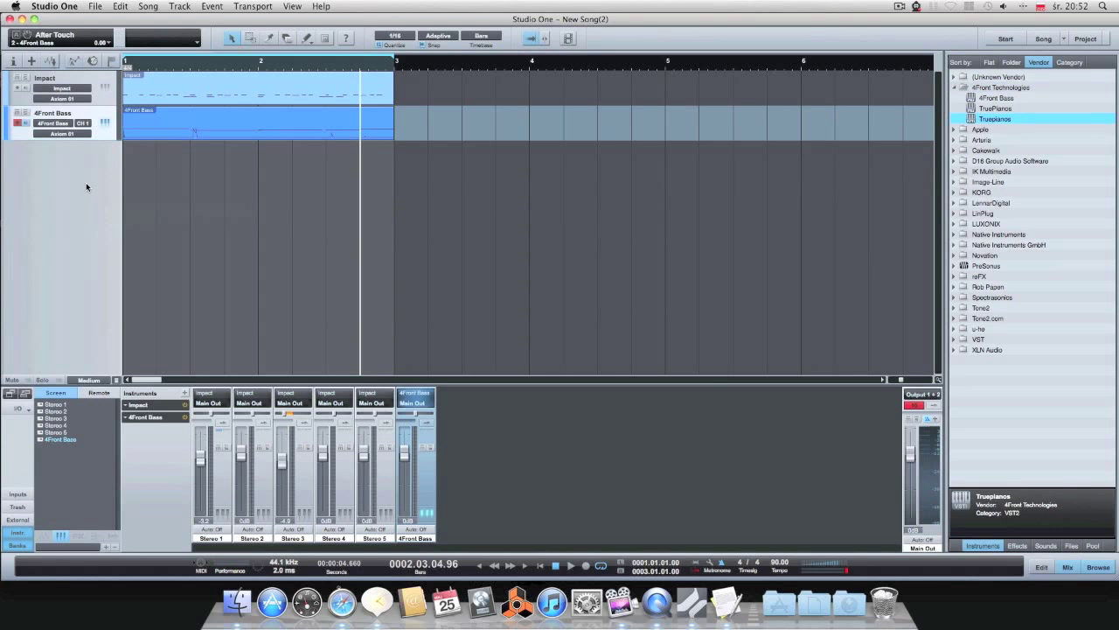
{"action": "left_click_drag", "start_coordinate": [607, 125], "coordinate": [667, 67]}
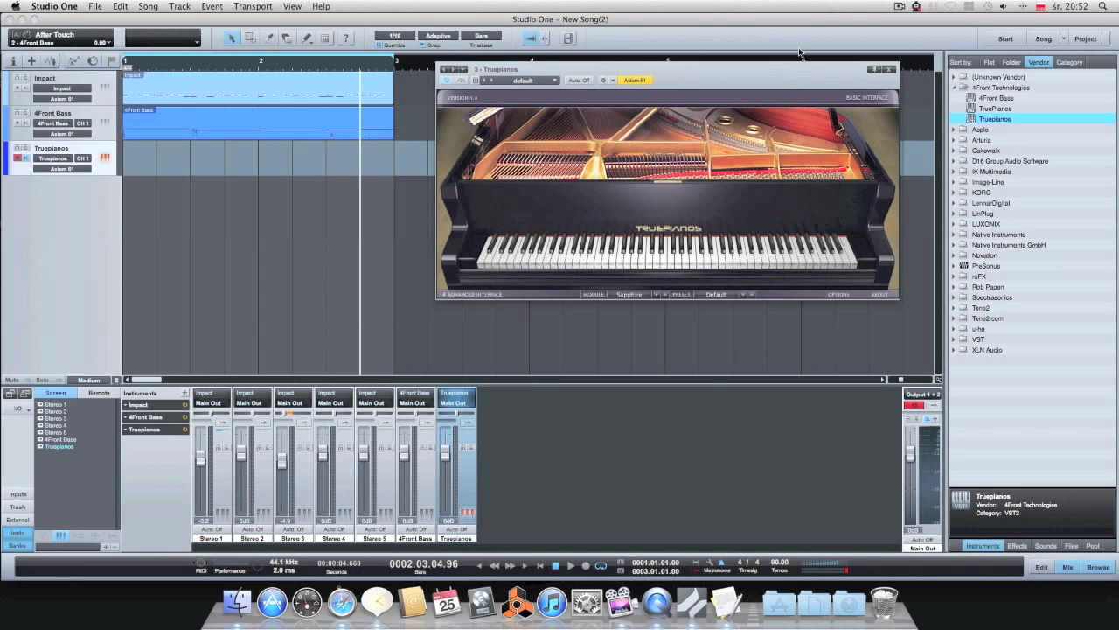
{"action": "left_click", "coordinate": [890, 74]}
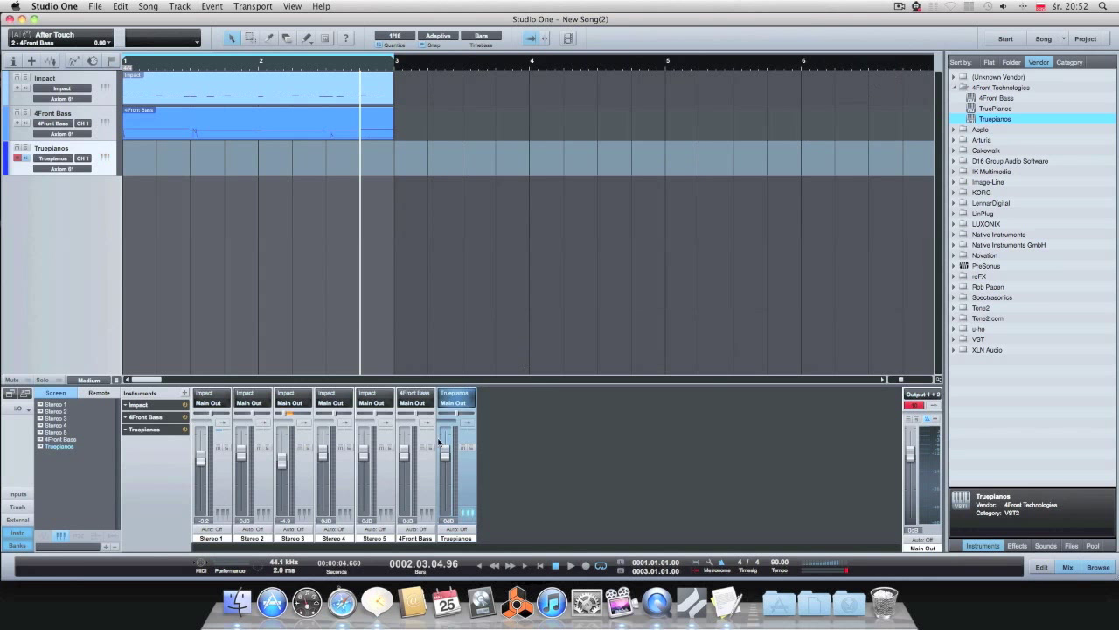
View the Truepianos channel in the mixer, open its instrument window from there and close it again
{"action": "left_click", "coordinate": [1068, 567]}
{"action": "left_click", "coordinate": [1067, 566]}
{"action": "left_click", "coordinate": [459, 402]}
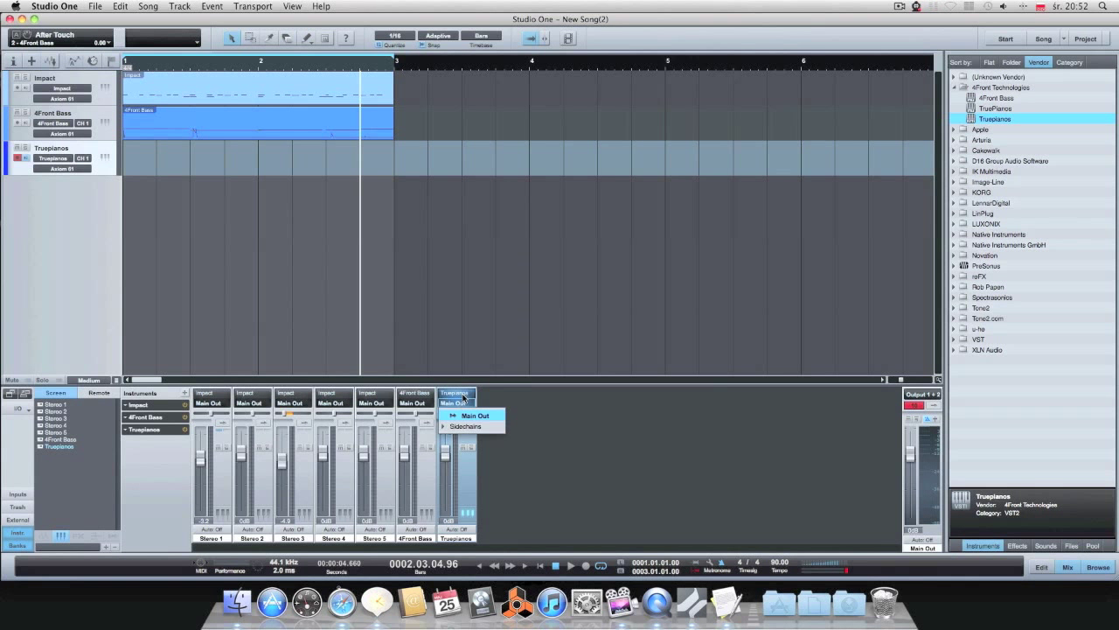
{"action": "left_click", "coordinate": [465, 395]}
{"action": "left_click", "coordinate": [466, 395]}
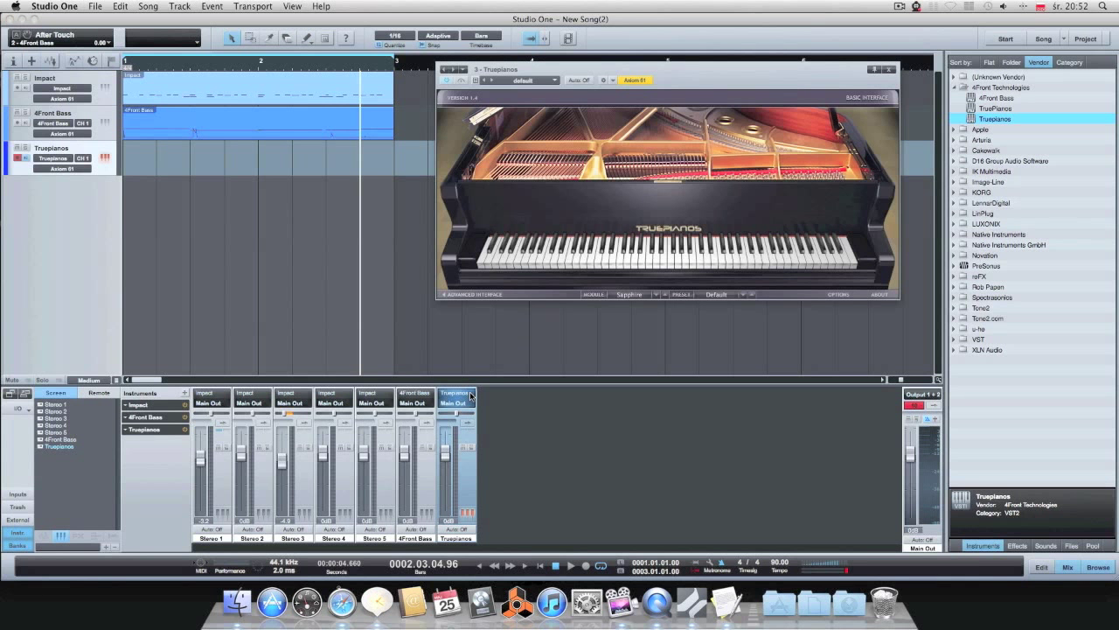
{"action": "left_click", "coordinate": [469, 395]}
{"action": "left_click", "coordinate": [469, 395]}
{"action": "left_click", "coordinate": [468, 397]}
{"action": "left_click", "coordinate": [468, 396]}
{"action": "left_click", "coordinate": [467, 396]}
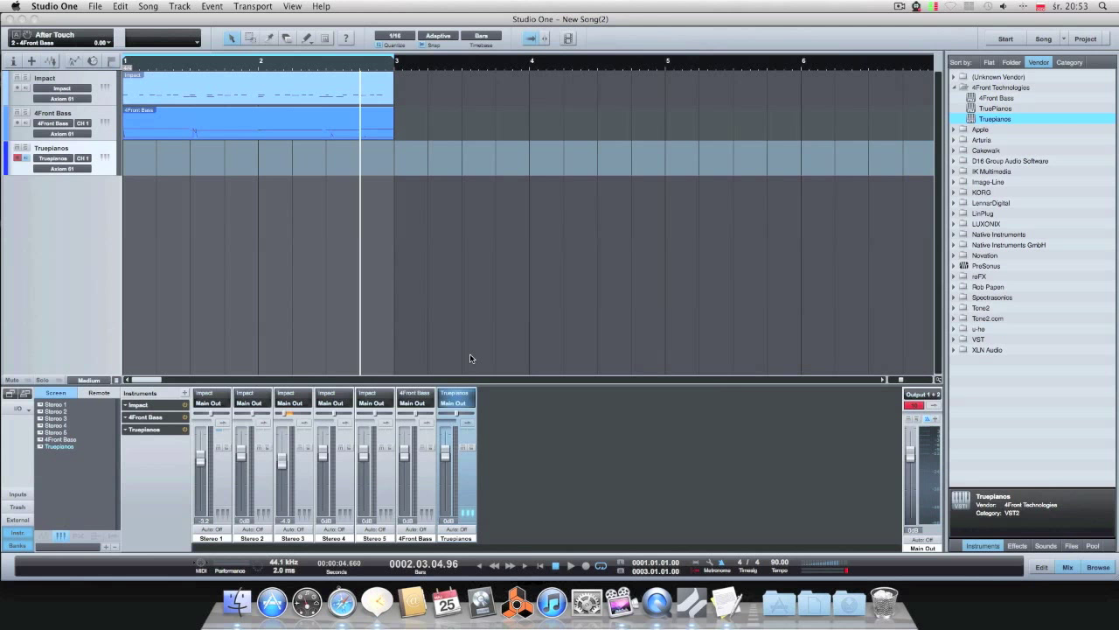
Record a piano part over the two-bar loop on the Truepianos track, stop and return to the start
{"action": "left_click", "coordinate": [557, 565]}
{"action": "left_click", "coordinate": [574, 566]}
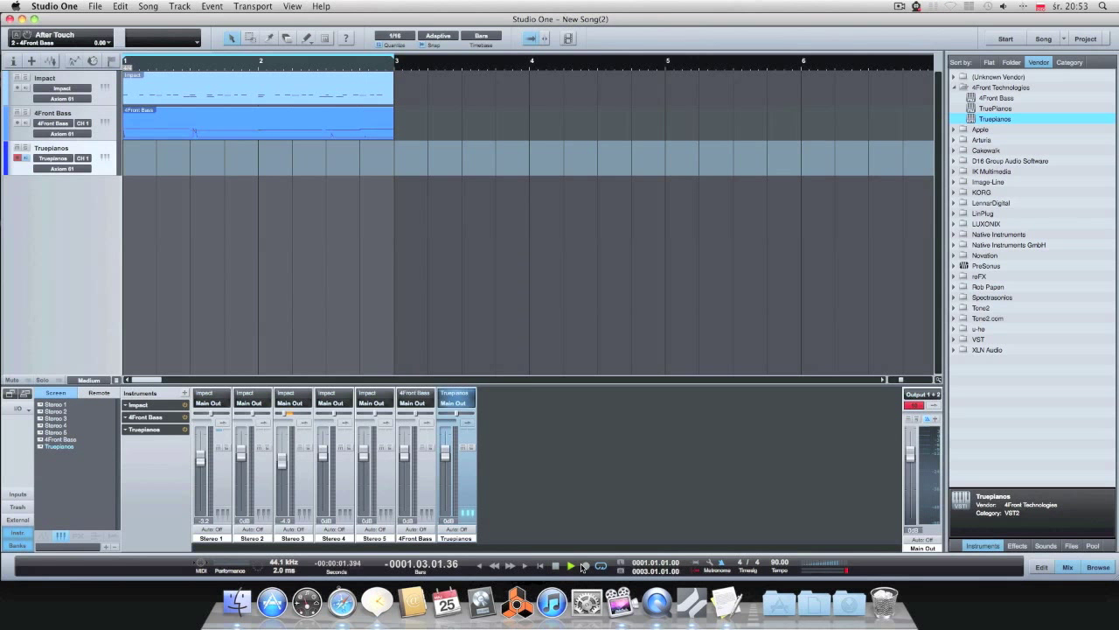
{"action": "left_click", "coordinate": [584, 566]}
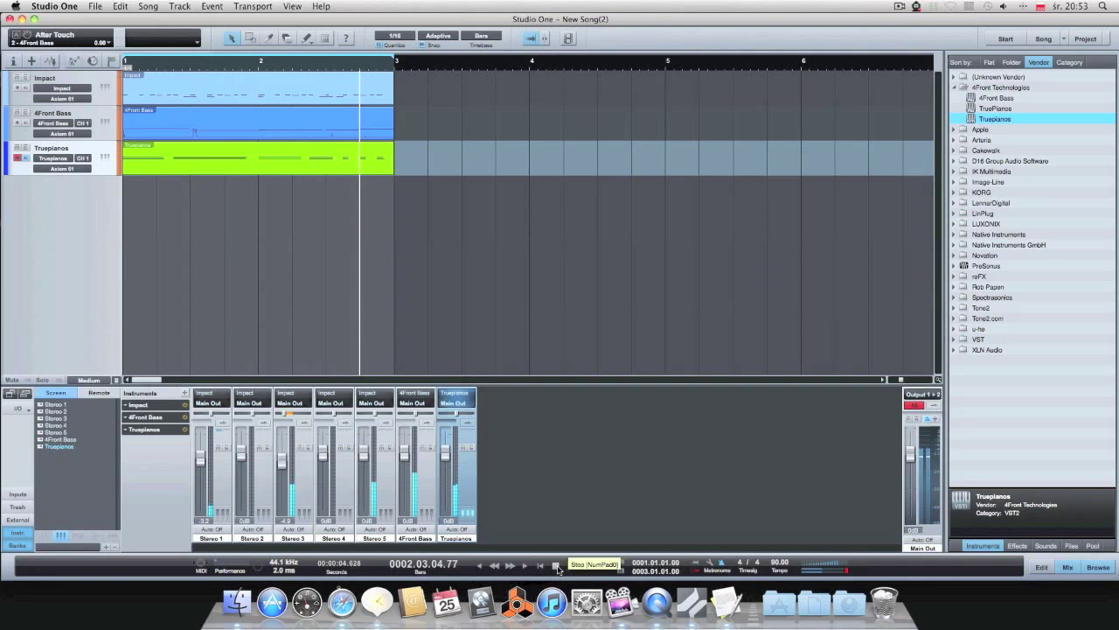
{"action": "left_click", "coordinate": [558, 568]}
{"action": "left_click", "coordinate": [558, 568]}
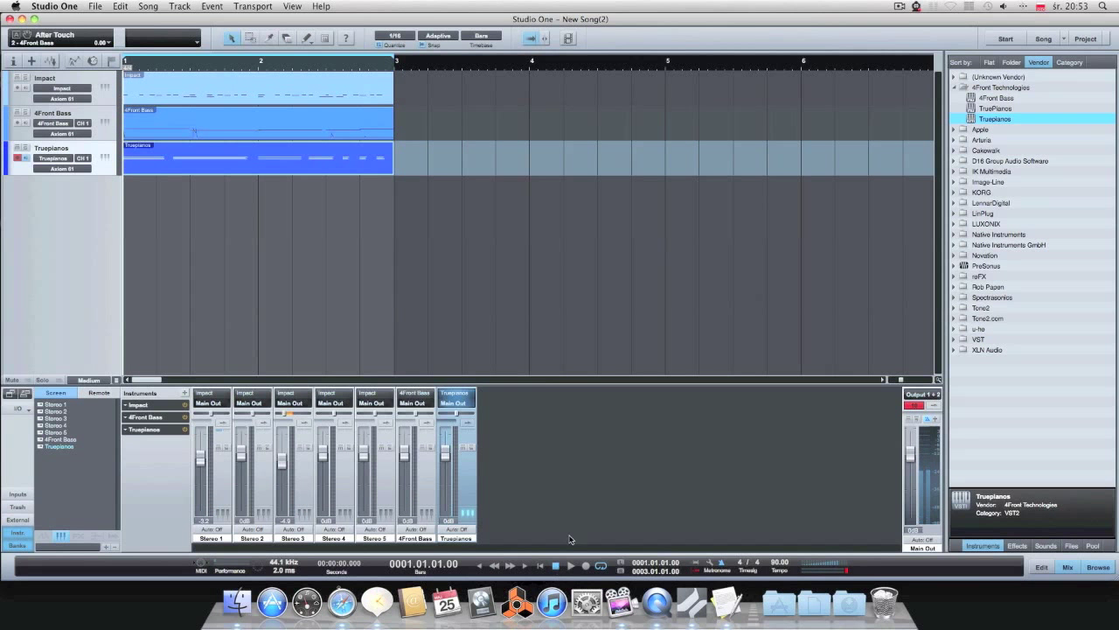
Lower the Truepianos channel volume to -7.7 dB and play the loop
{"action": "left_click", "coordinate": [605, 362]}
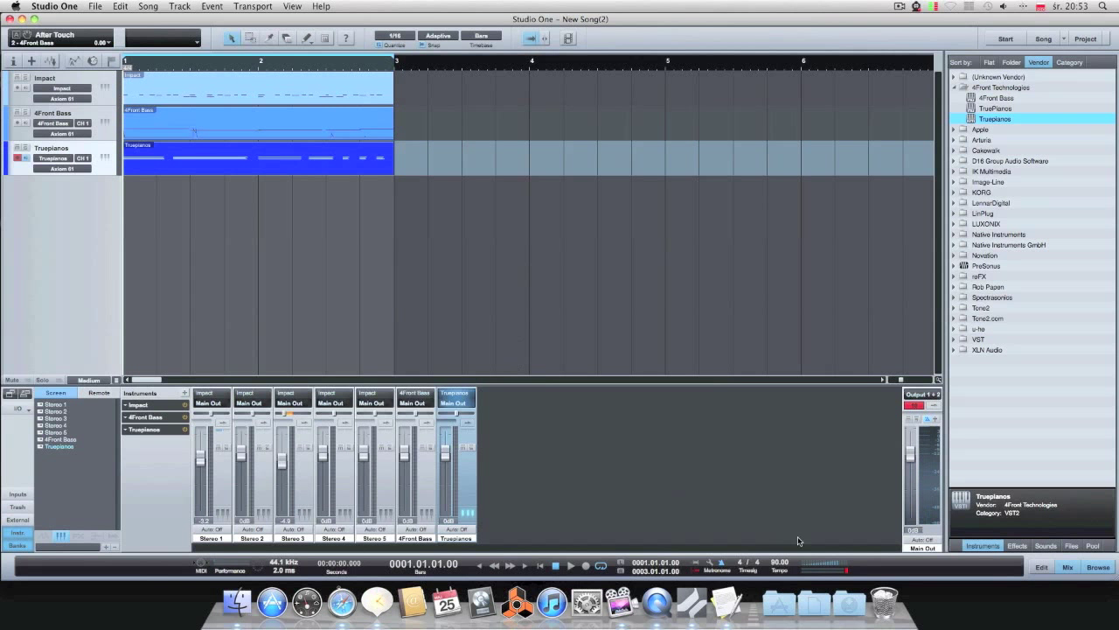
{"action": "left_click_drag", "start_coordinate": [446, 454], "coordinate": [447, 466]}
{"action": "key", "text": "space"}
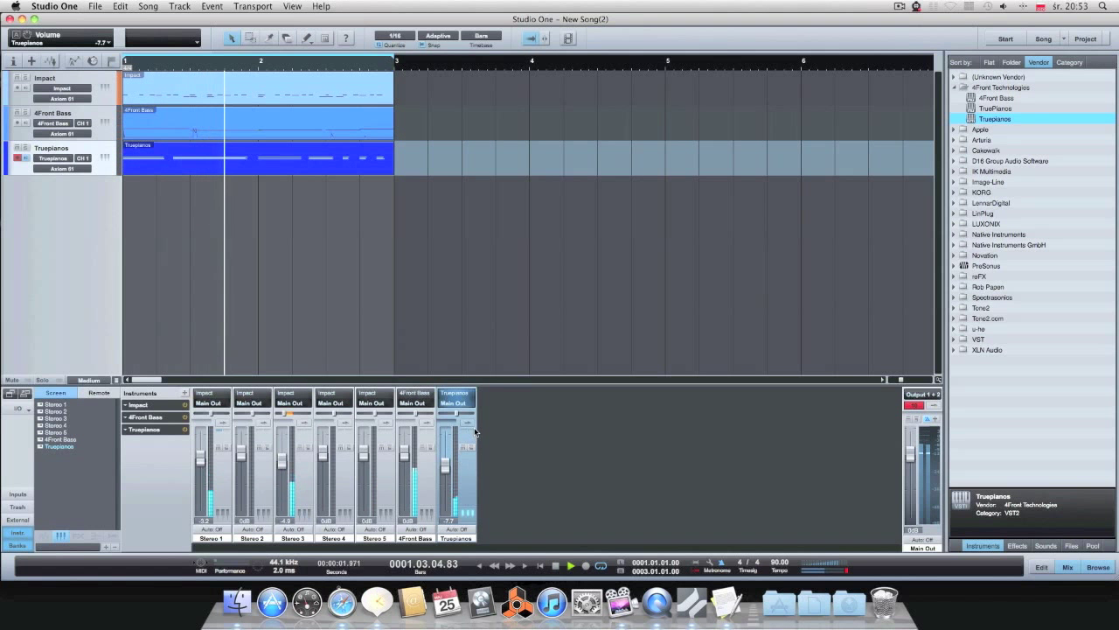
Hide the mixer and stop the loop playback, returning to the start of the song
{"action": "left_click", "coordinate": [1068, 566]}
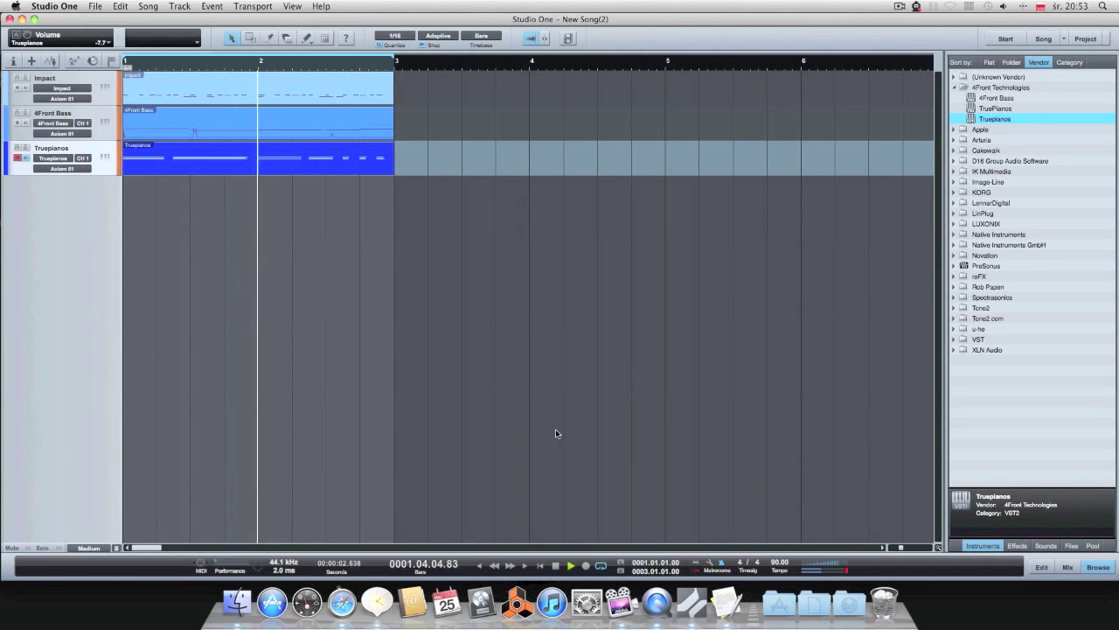
{"action": "left_click", "coordinate": [556, 565]}
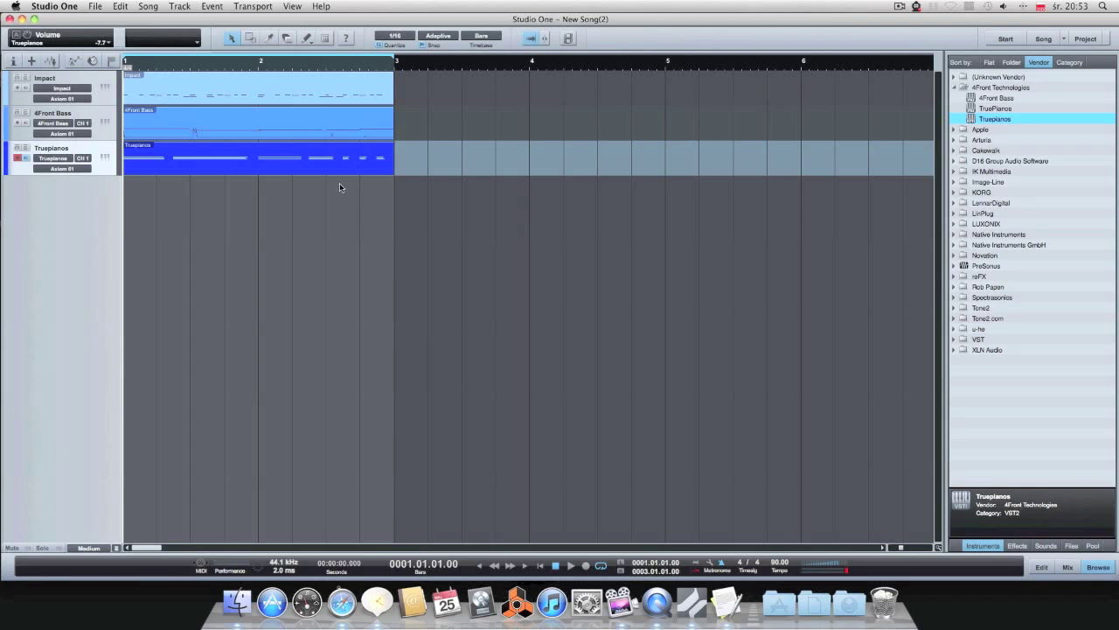
Open the Mixdown to Audio File settings and check the publishing choices, keeping Do not publish
{"action": "left_click", "coordinate": [149, 6]}
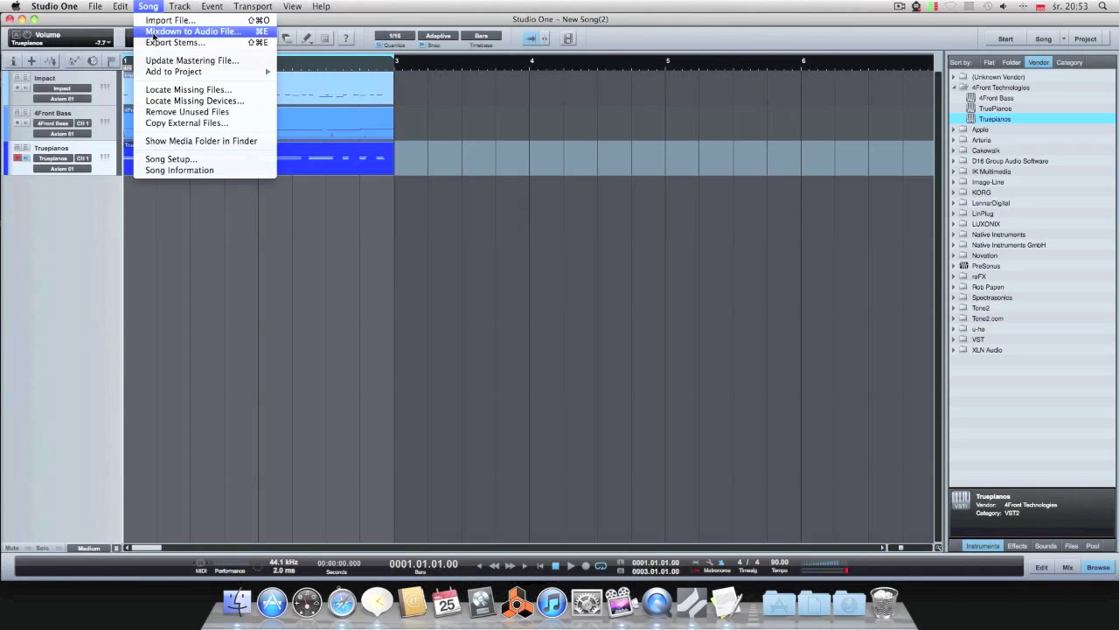
{"action": "left_click", "coordinate": [153, 35]}
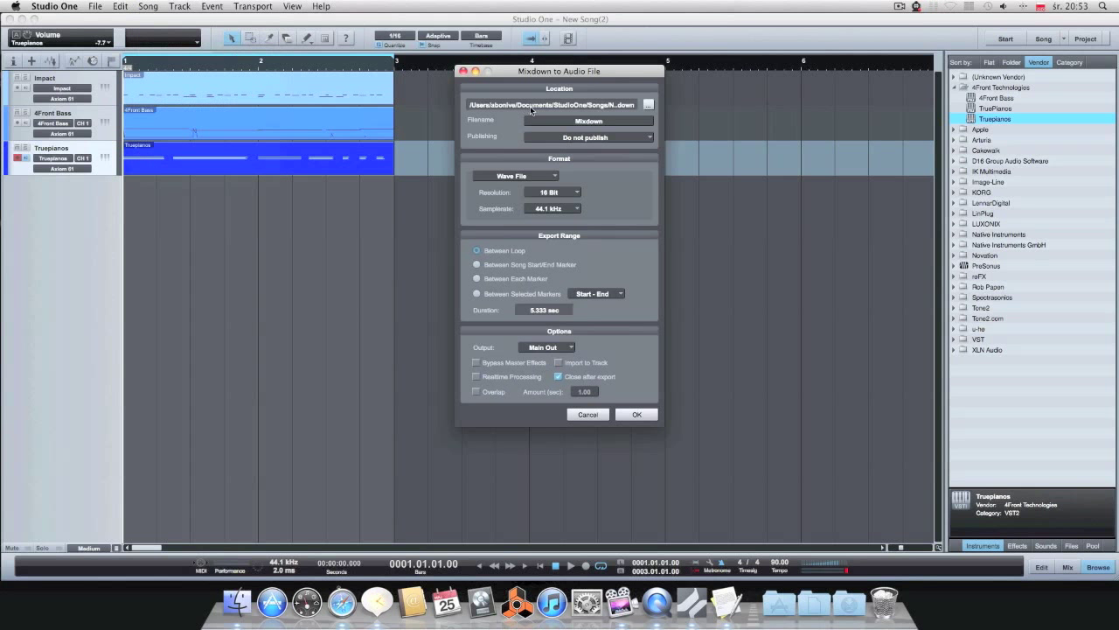
{"action": "left_click", "coordinate": [586, 137]}
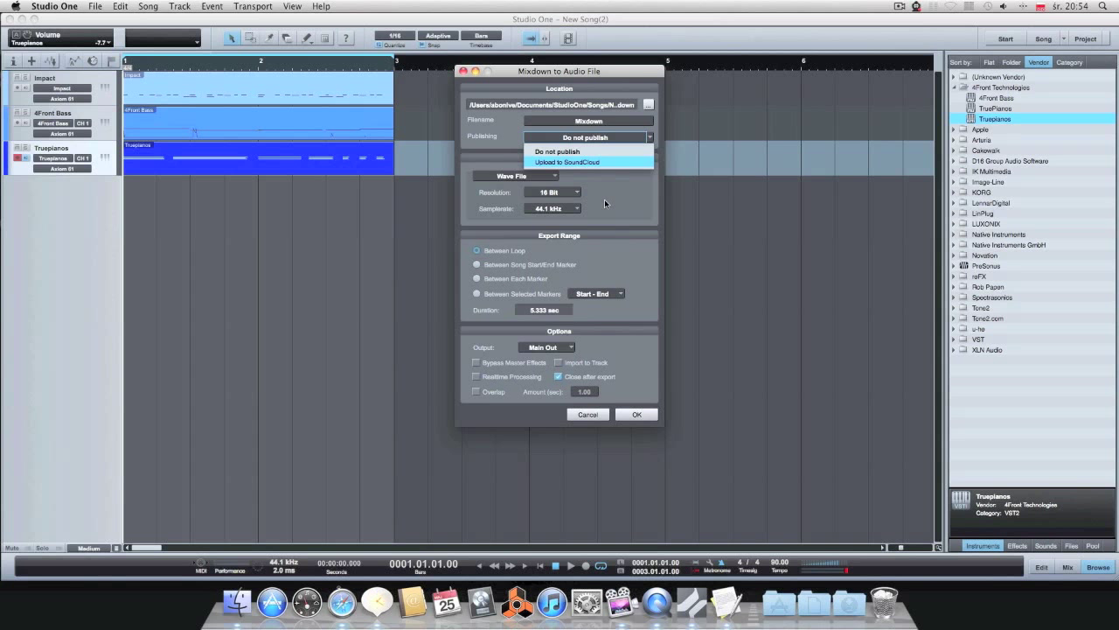
{"action": "left_click", "coordinate": [605, 198]}
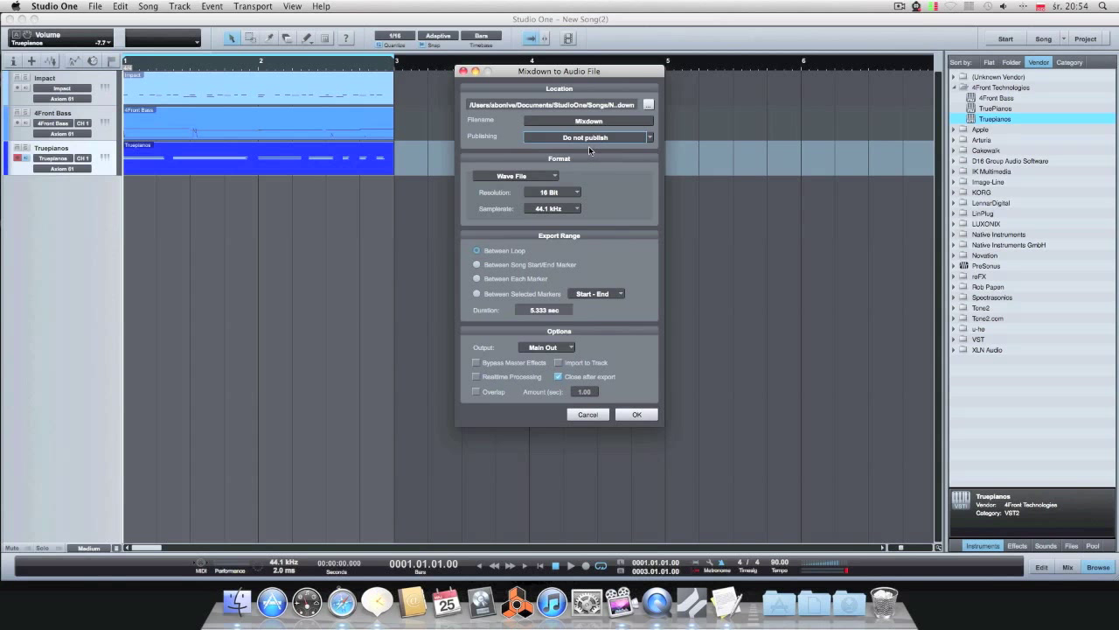
{"action": "left_click", "coordinate": [589, 139]}
{"action": "left_click", "coordinate": [608, 201]}
Set the mixdown's file format to MP3 File
{"action": "left_click", "coordinate": [542, 176]}
{"action": "left_click", "coordinate": [516, 232]}
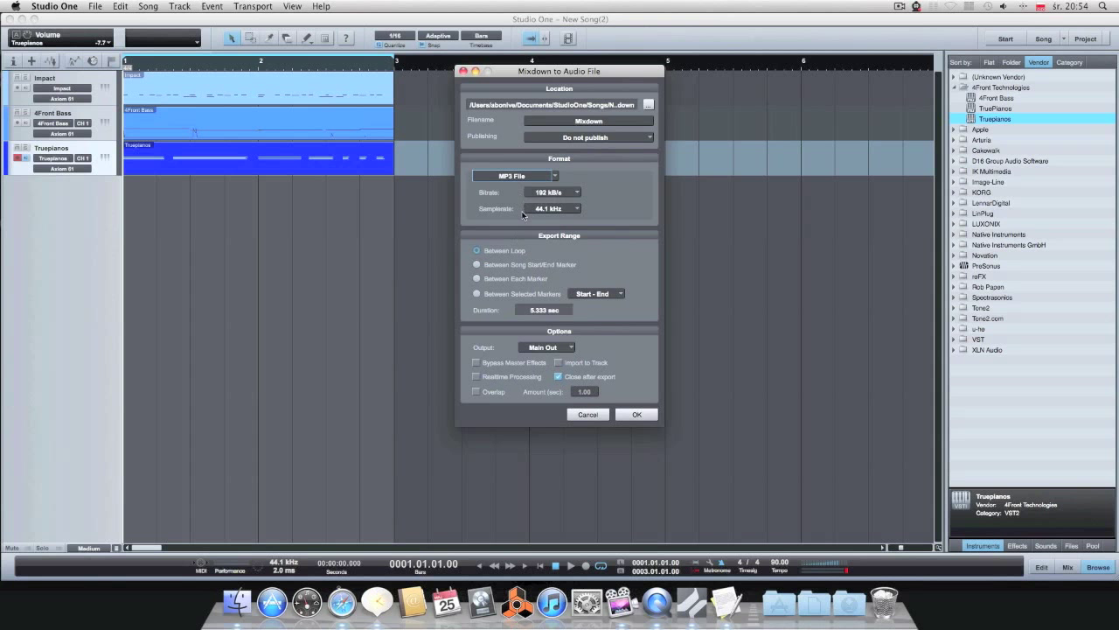
{"action": "left_click", "coordinate": [501, 172]}
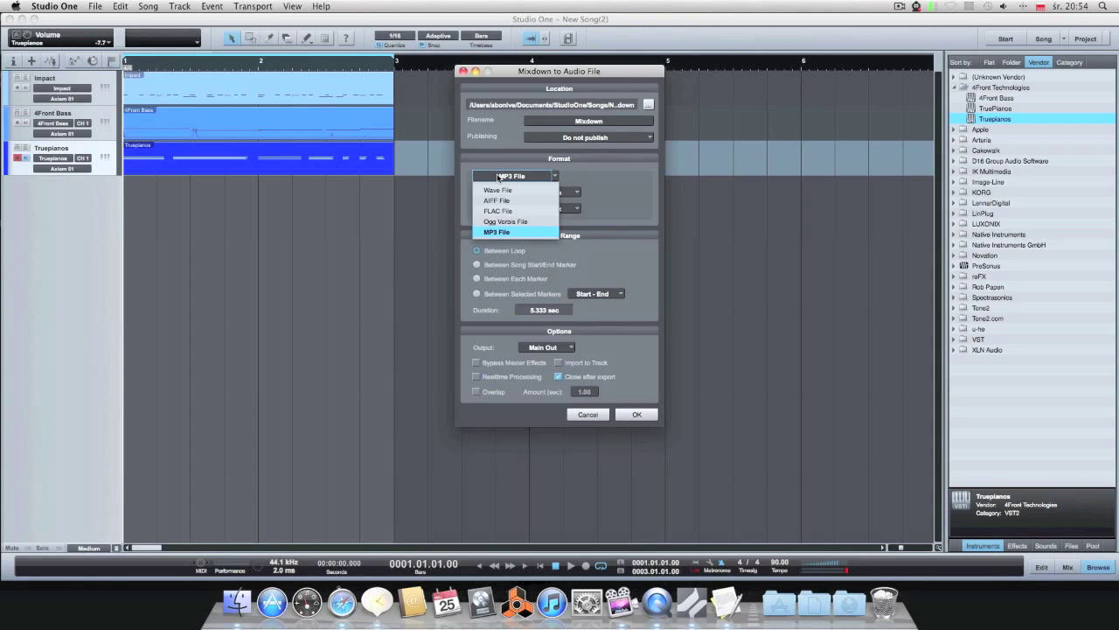
{"action": "left_click", "coordinate": [498, 232]}
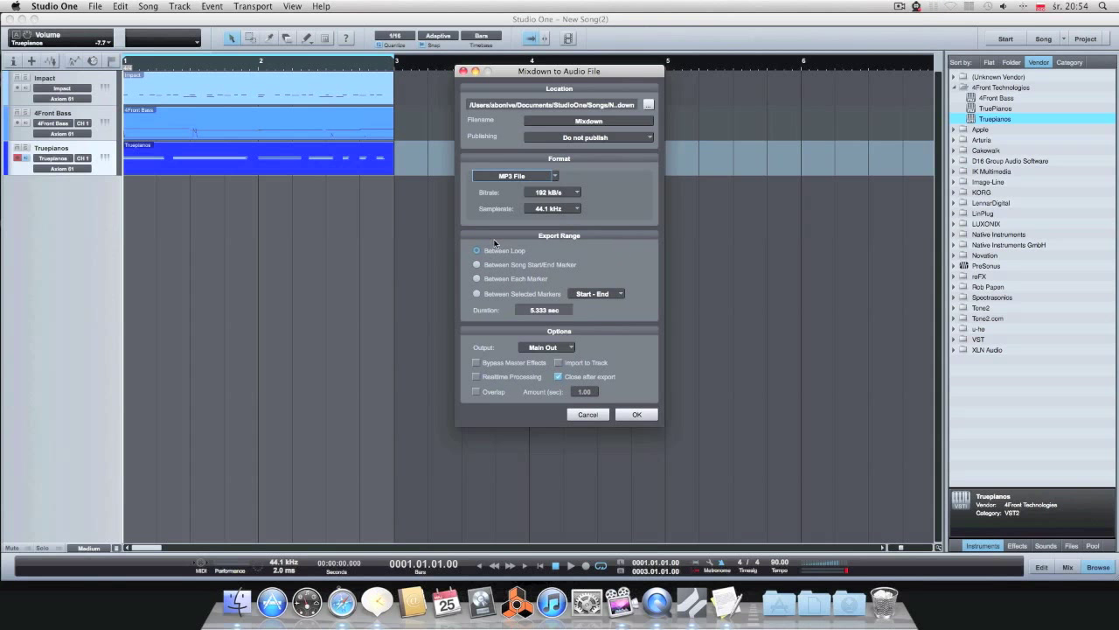
Set the export range to Between Selected Markers, Start - End, and choose Main Out as the output
{"action": "left_click", "coordinate": [531, 265]}
{"action": "left_click", "coordinate": [534, 277]}
{"action": "left_click", "coordinate": [505, 297]}
{"action": "left_click", "coordinate": [543, 347]}
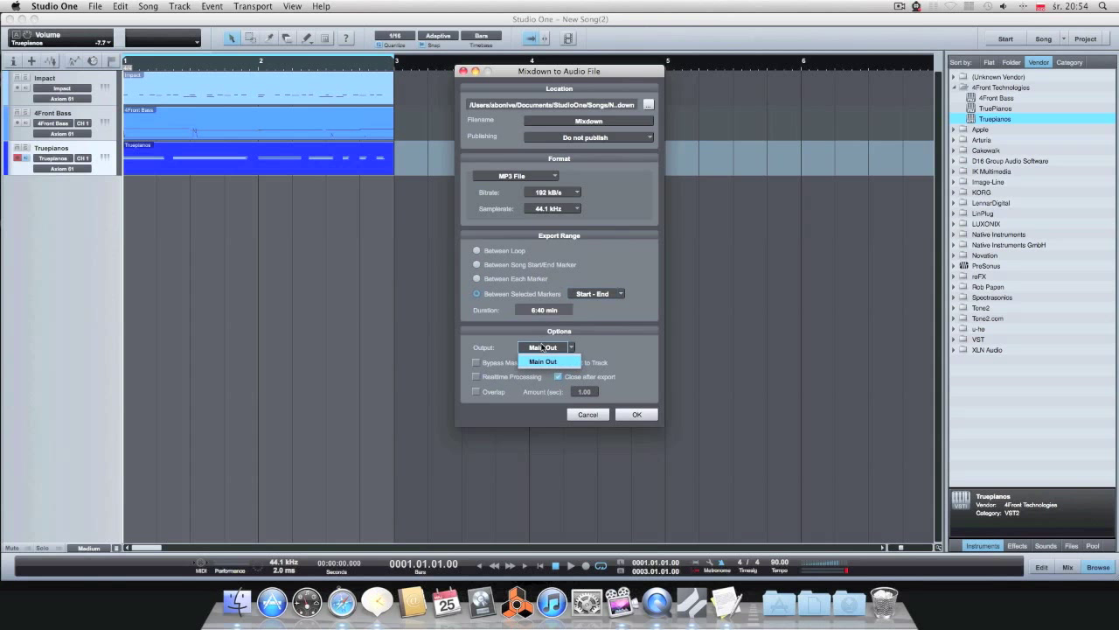
{"action": "left_click", "coordinate": [544, 362]}
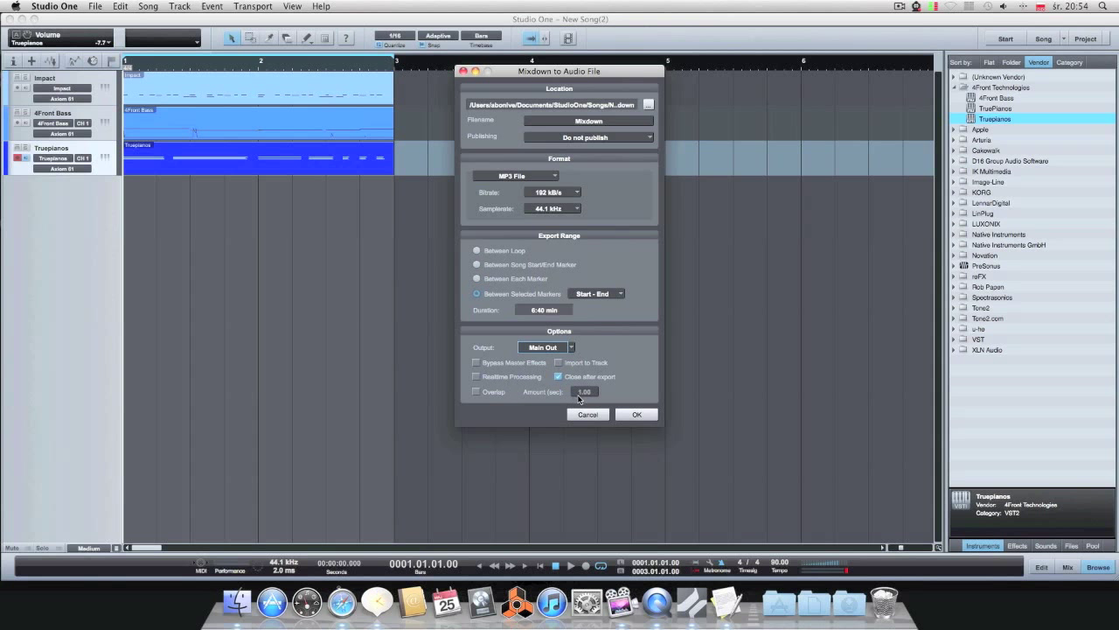
Start the mixdown export and decline to abort it because of clipping
{"action": "left_click", "coordinate": [638, 415]}
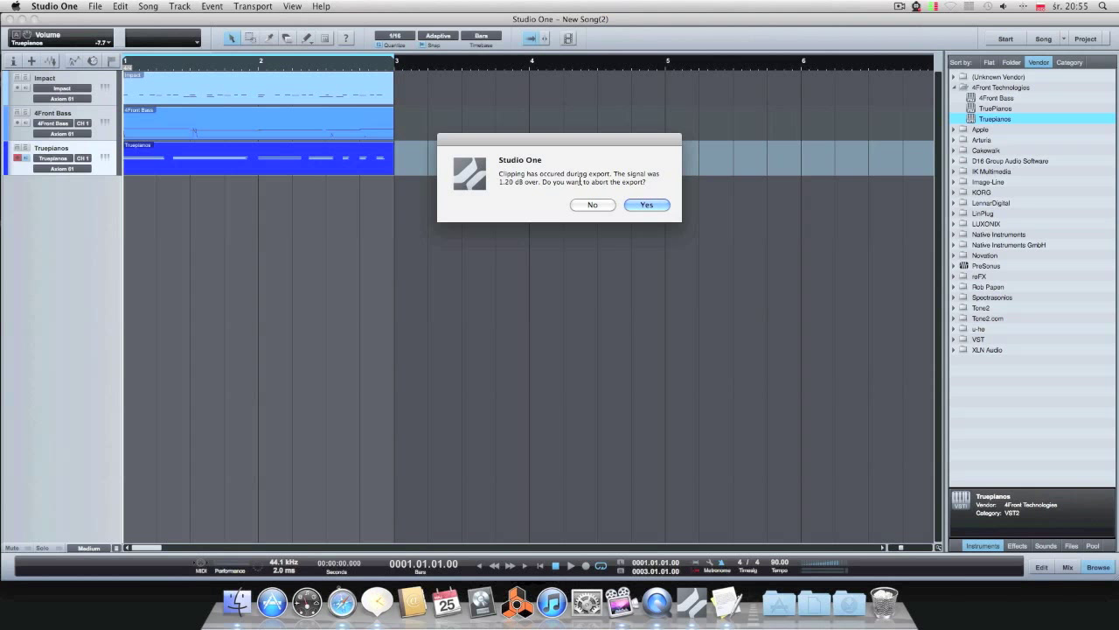
{"action": "left_click_drag", "start_coordinate": [586, 174], "coordinate": [662, 175]}
{"action": "left_click", "coordinate": [613, 174]}
{"action": "left_click", "coordinate": [600, 205]}
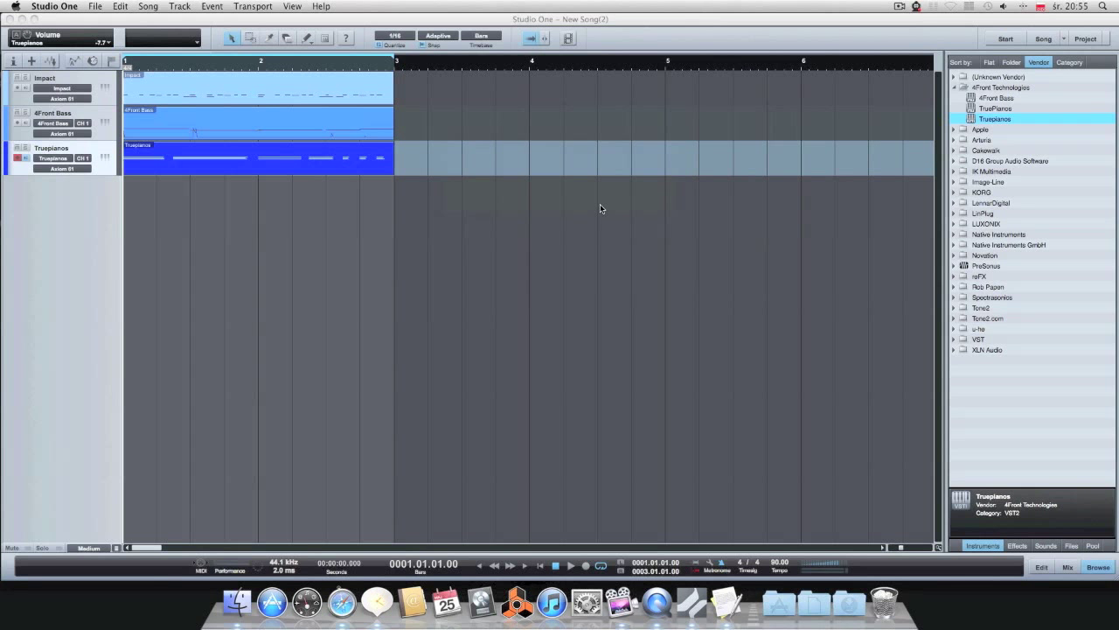
Preview Mixdown.mp3 from the Start folder in Finder, close both Finder windows and return to the Studio One song
{"action": "mouse_move", "coordinate": [254, 81]}
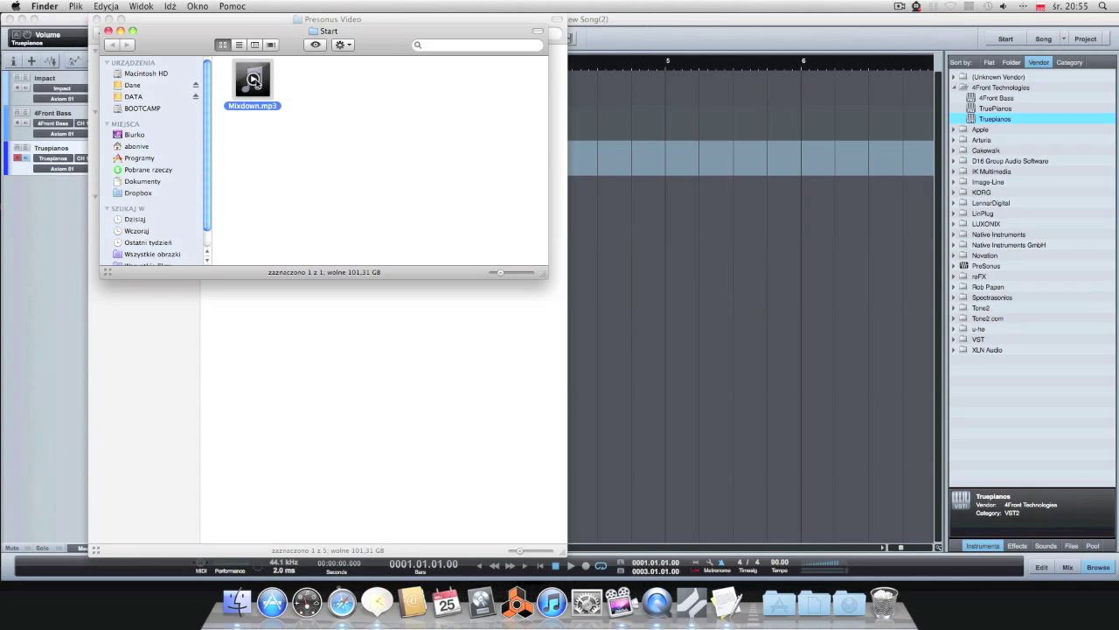
{"action": "left_click", "coordinate": [254, 80]}
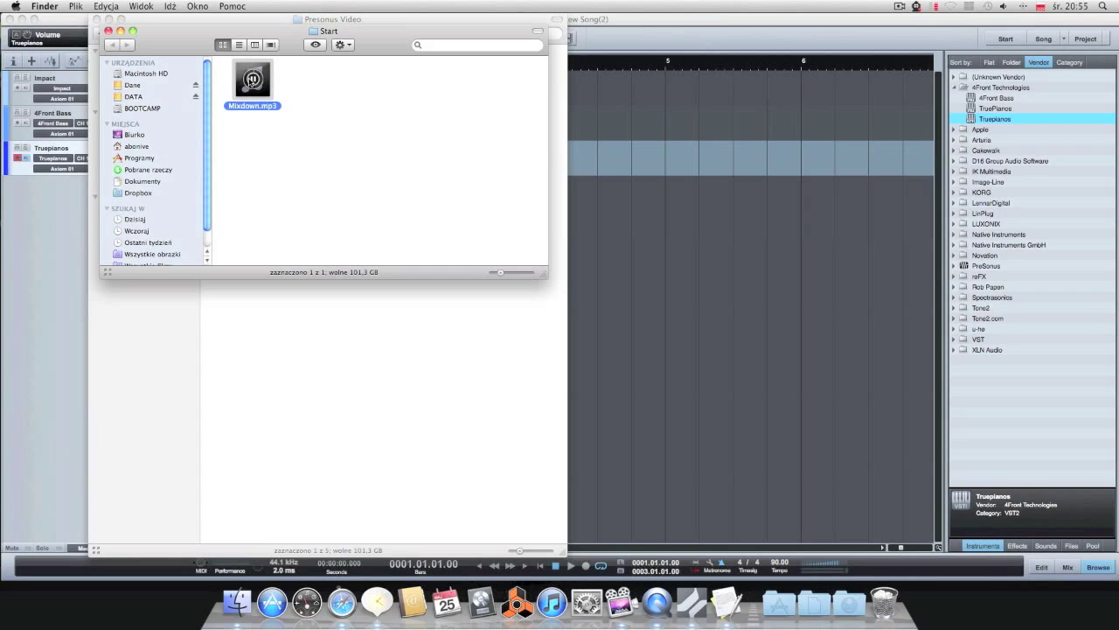
{"action": "left_click", "coordinate": [108, 32]}
{"action": "left_click", "coordinate": [97, 19]}
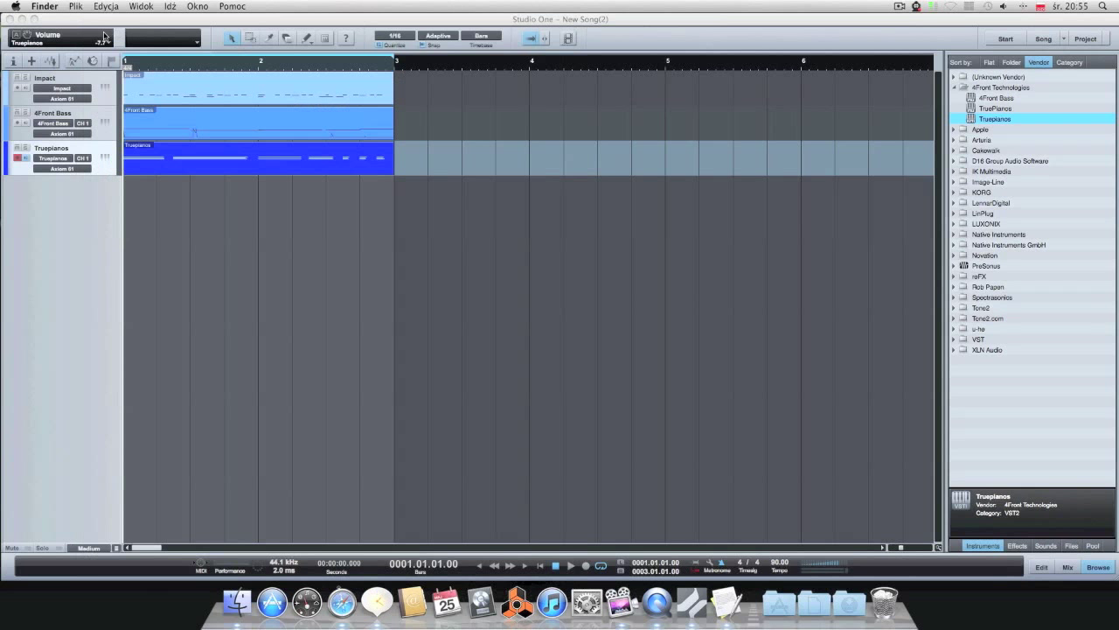
{"action": "left_click", "coordinate": [401, 220]}
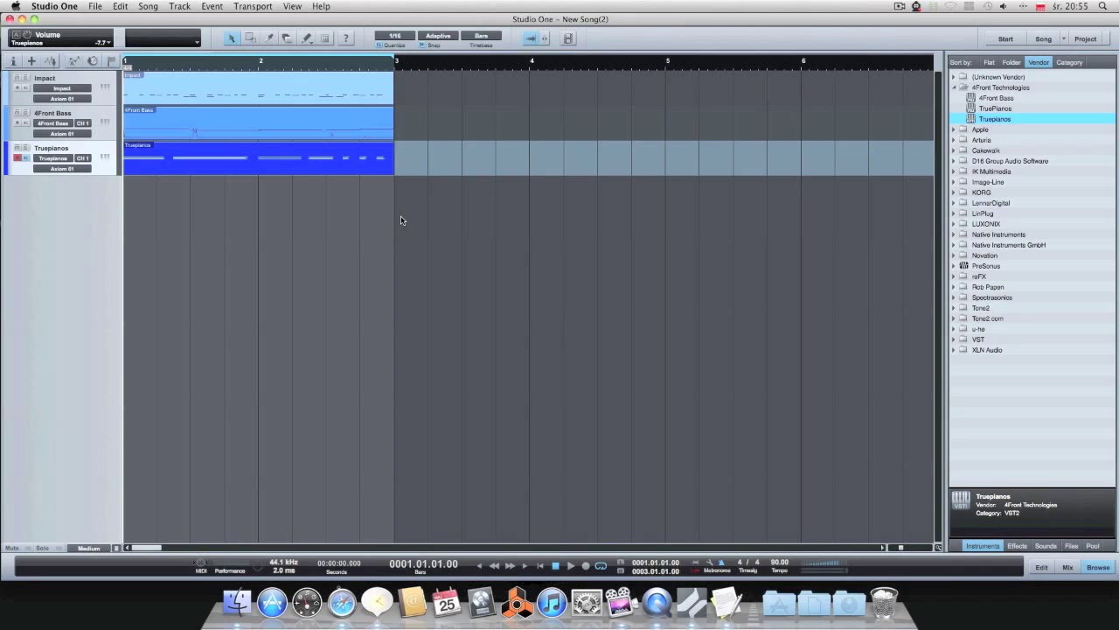